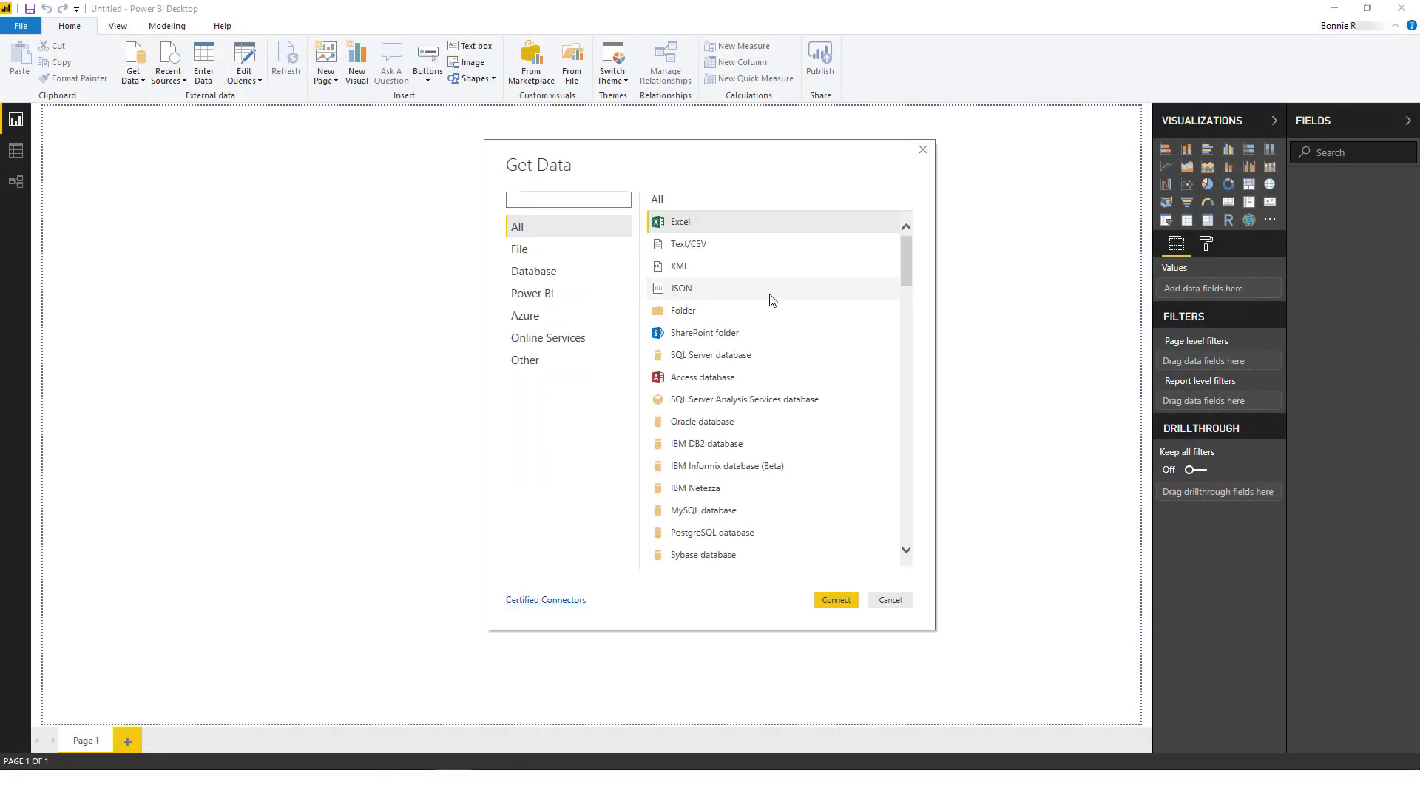
Pick BI Connector in Get Data, connect, and dismiss the uncertified connector warning.
drag(905, 260, 906, 488)
click(717, 380)
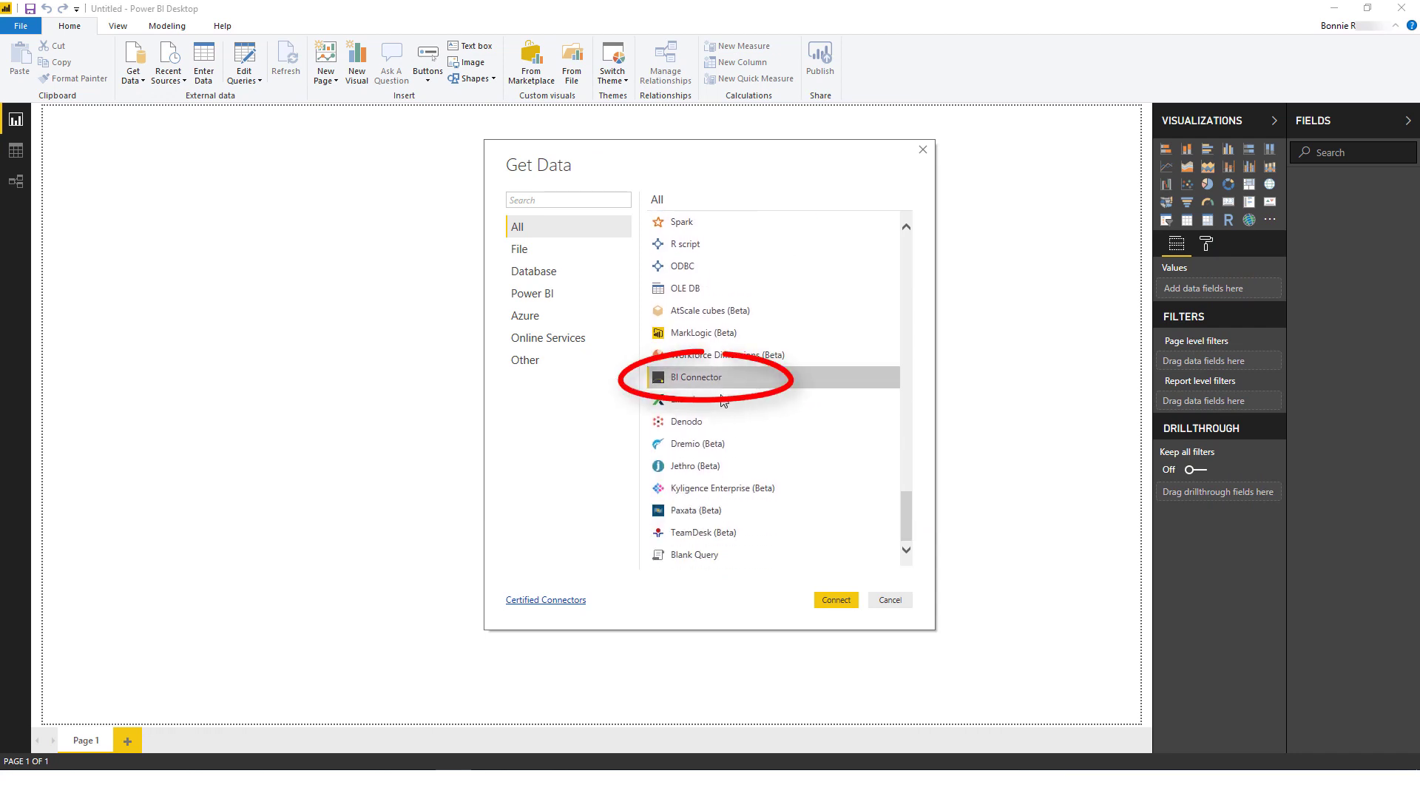
click(831, 600)
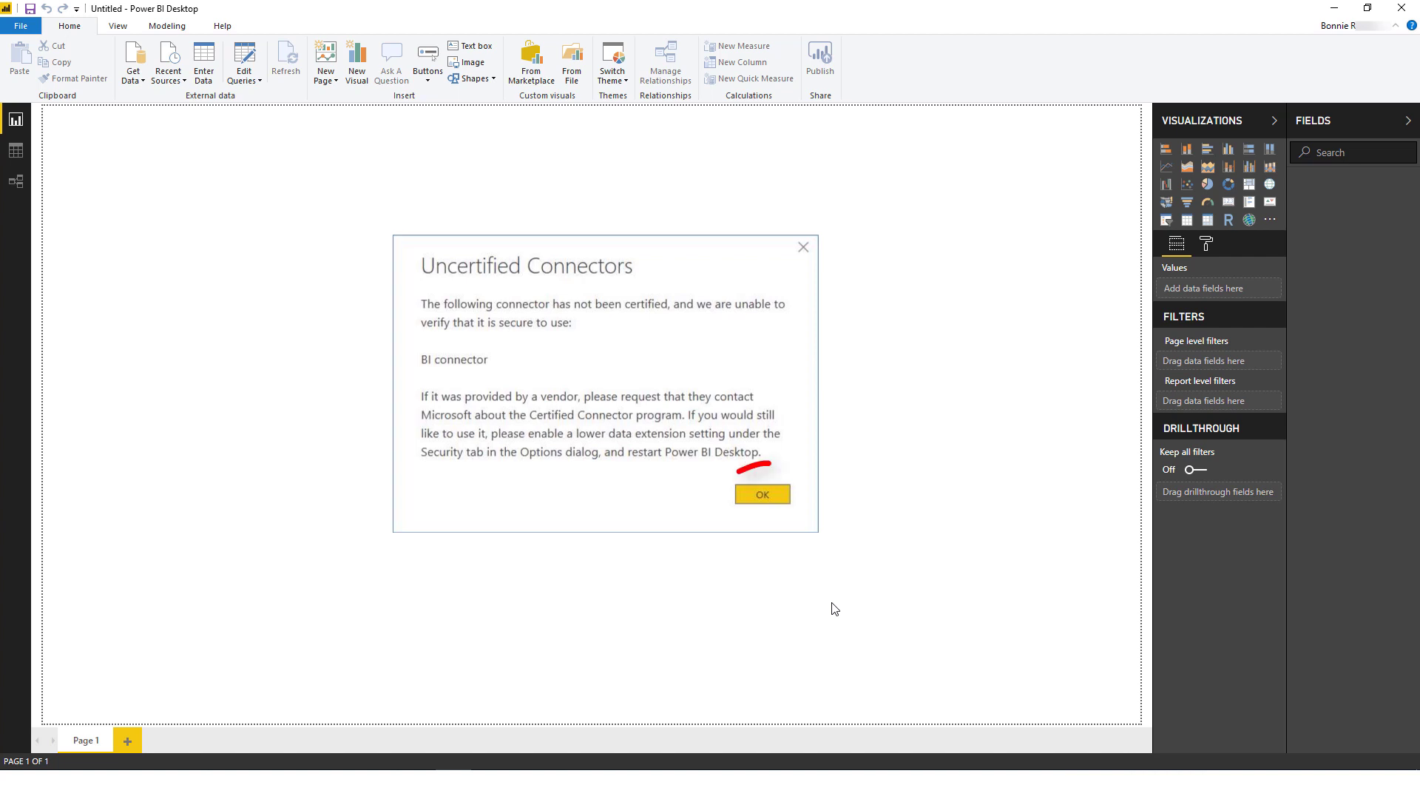
key(Return)
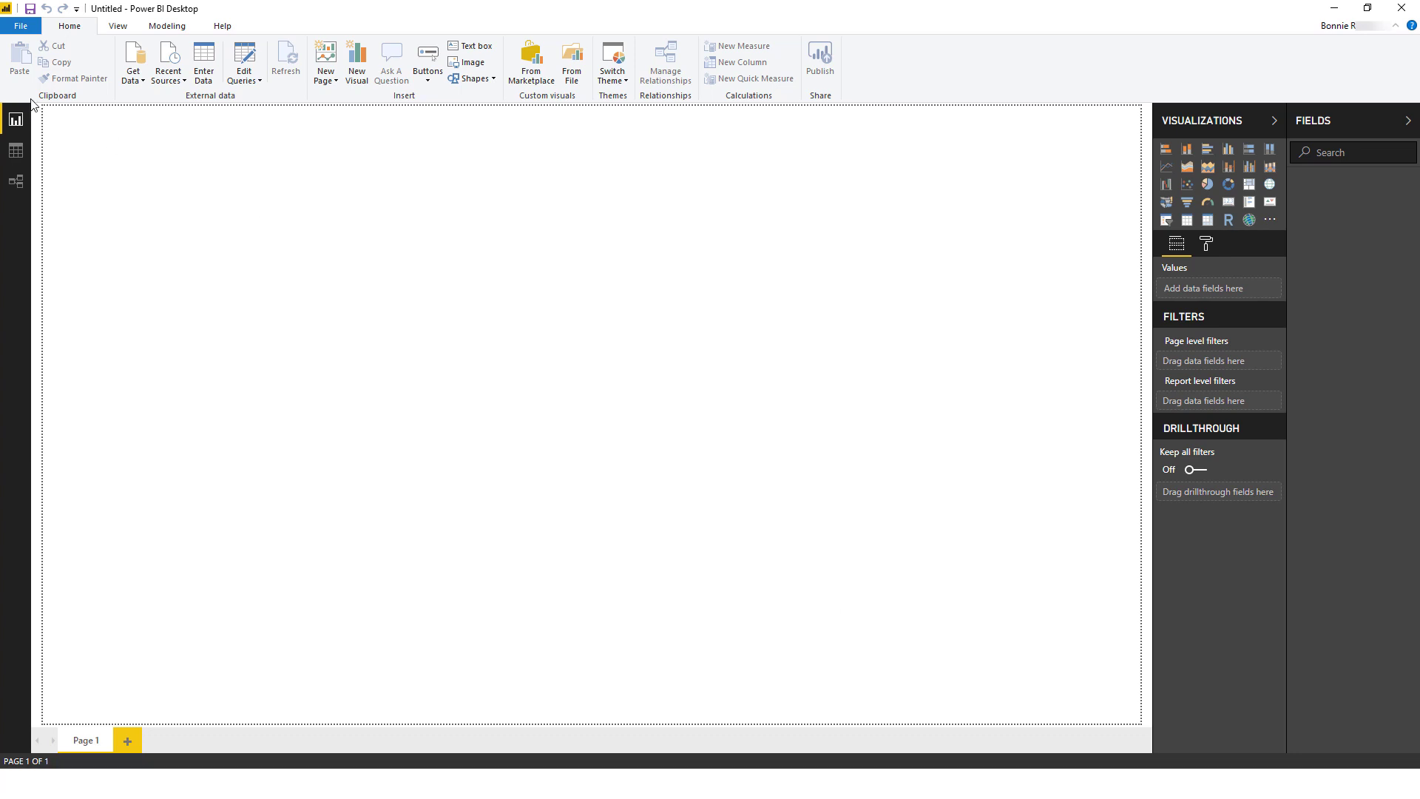
Set Data Extensions security to the Not Recommended option allowing any extension.
click(19, 27)
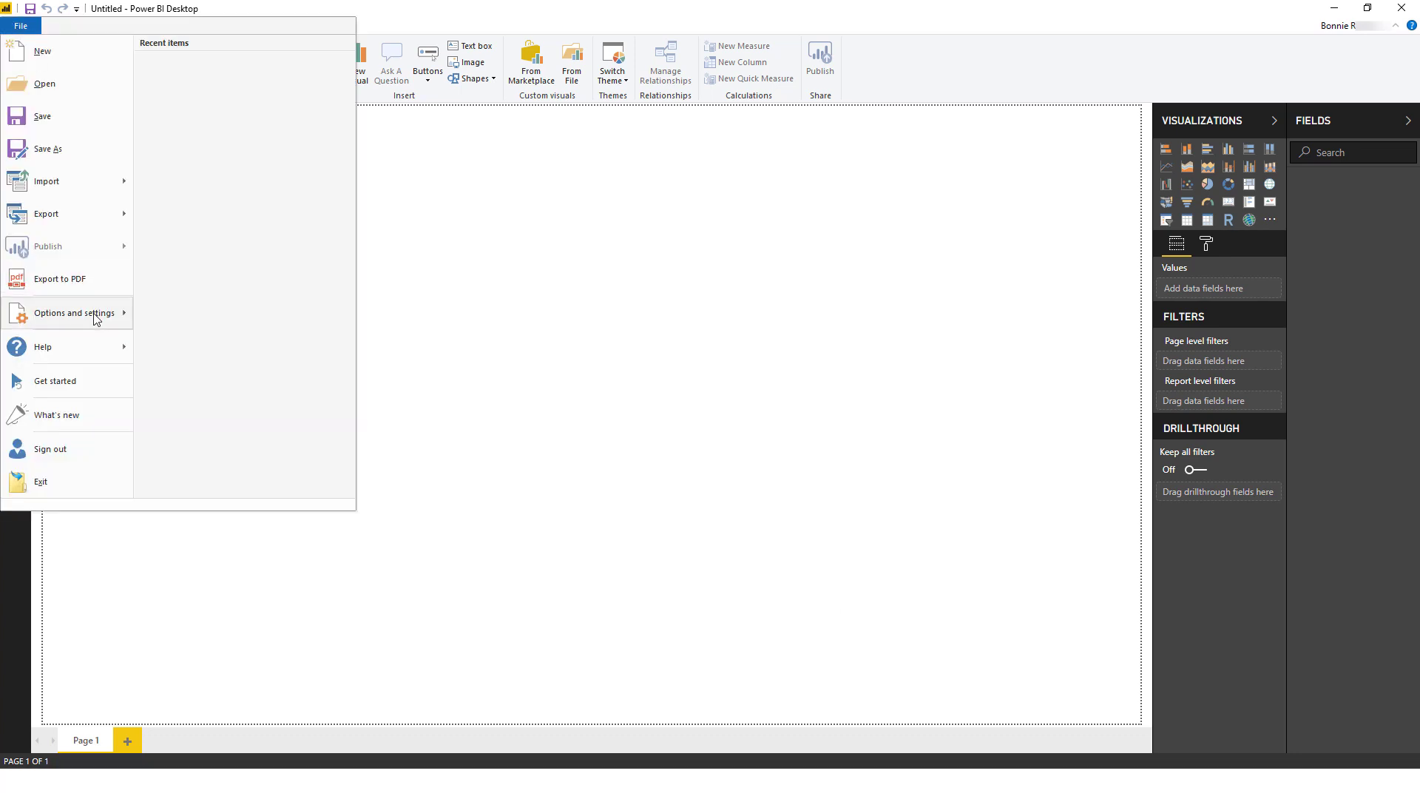
mouse_move(98, 320)
click(205, 74)
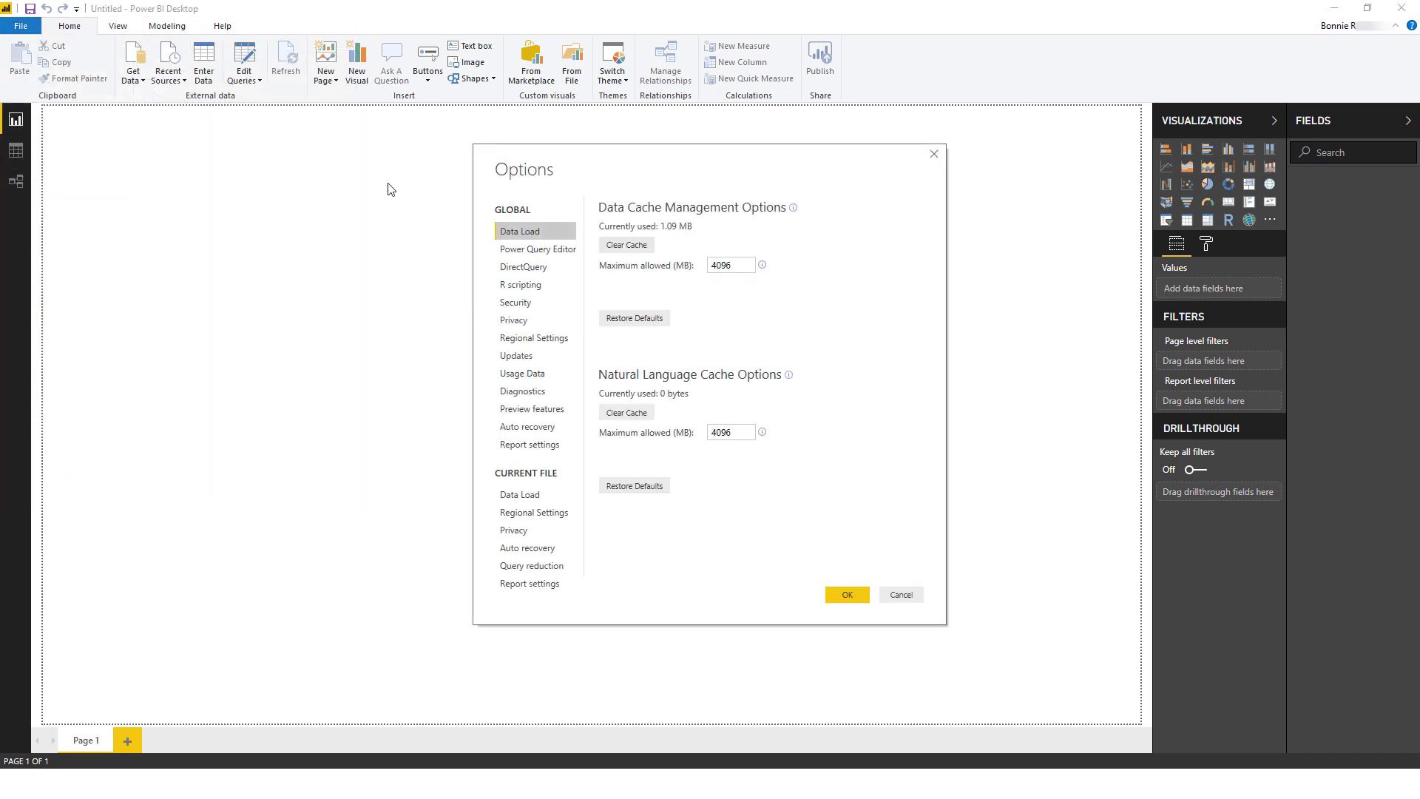
click(515, 303)
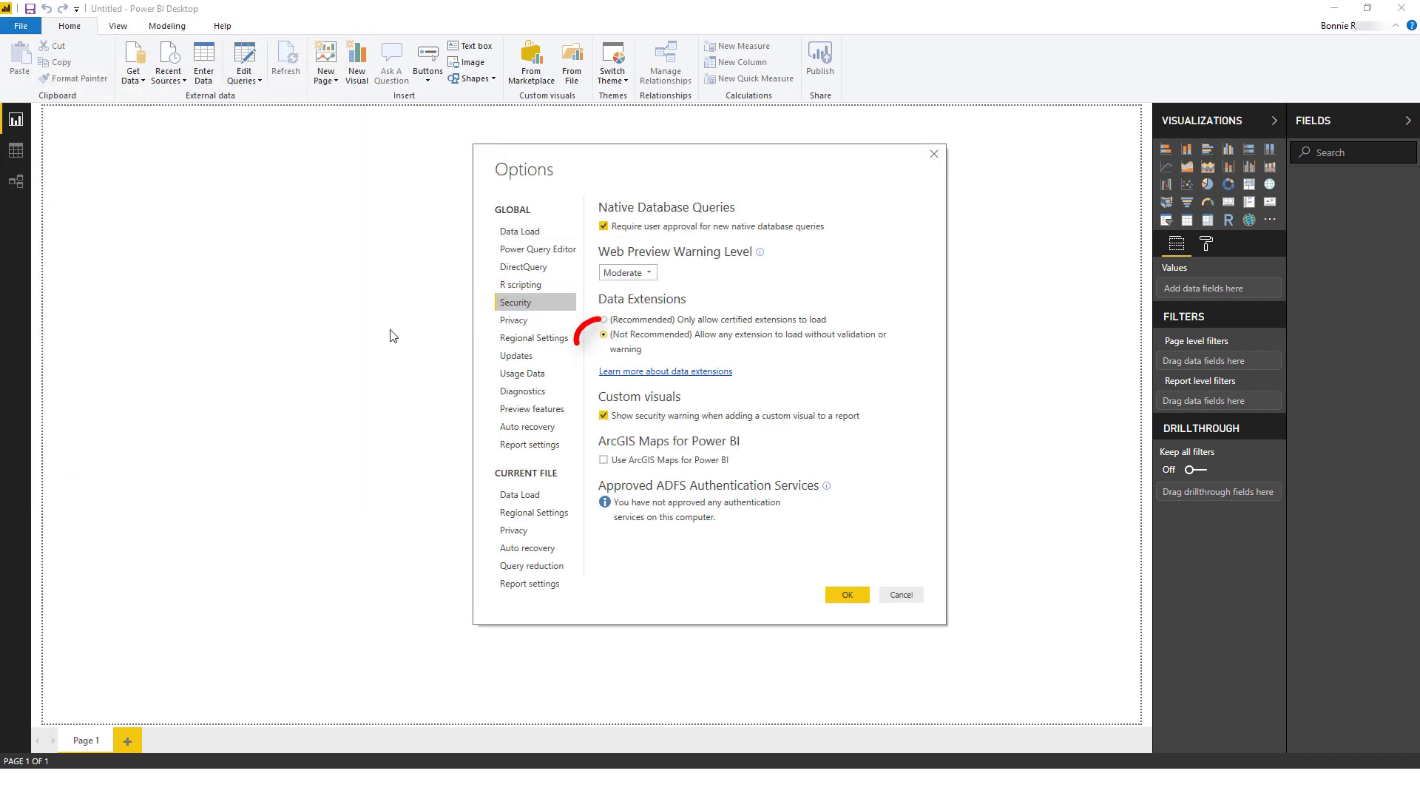
click(842, 593)
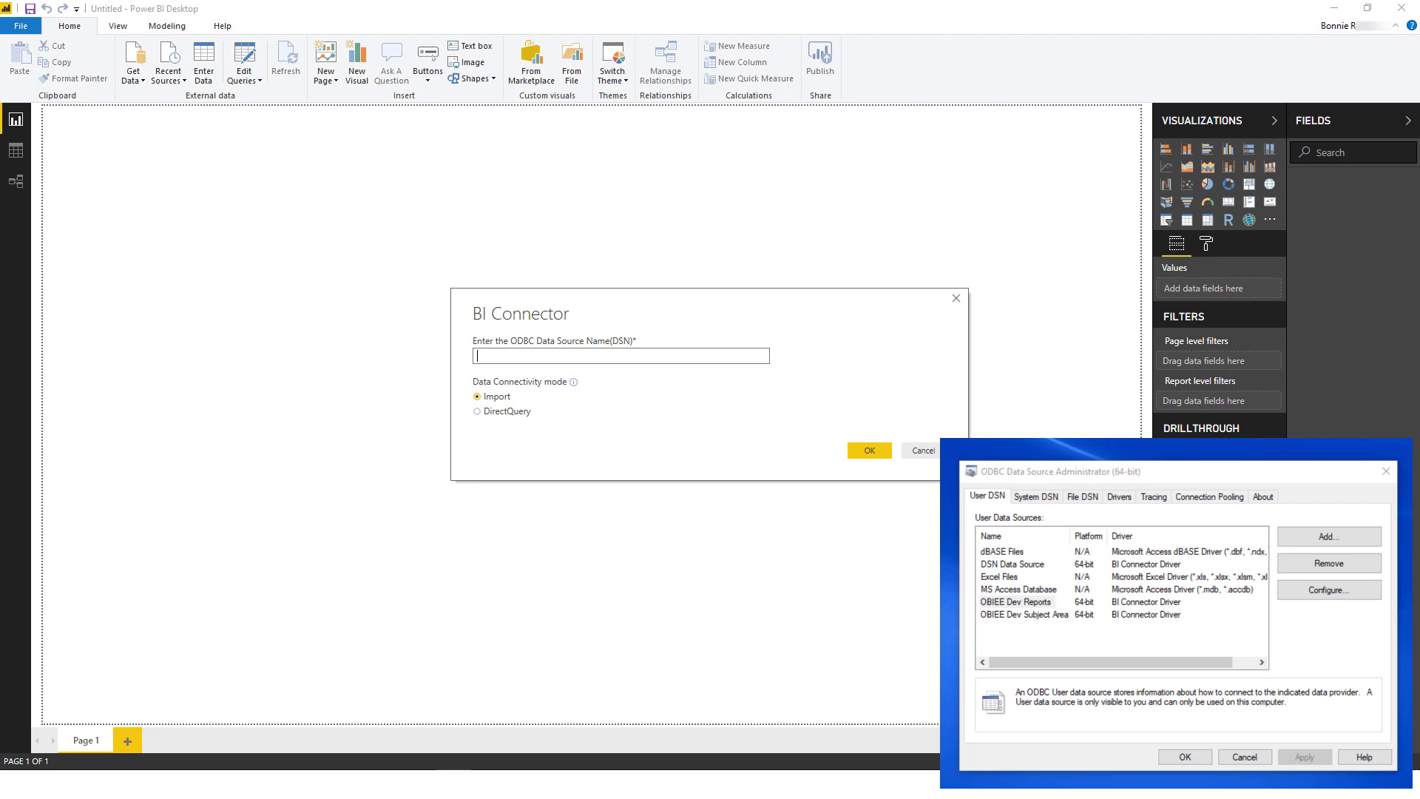
Connect BI Connector to DSN 'OBIEE Dev Reports' in DirectQuery mode and dismiss the connection error.
text(OBIEE )
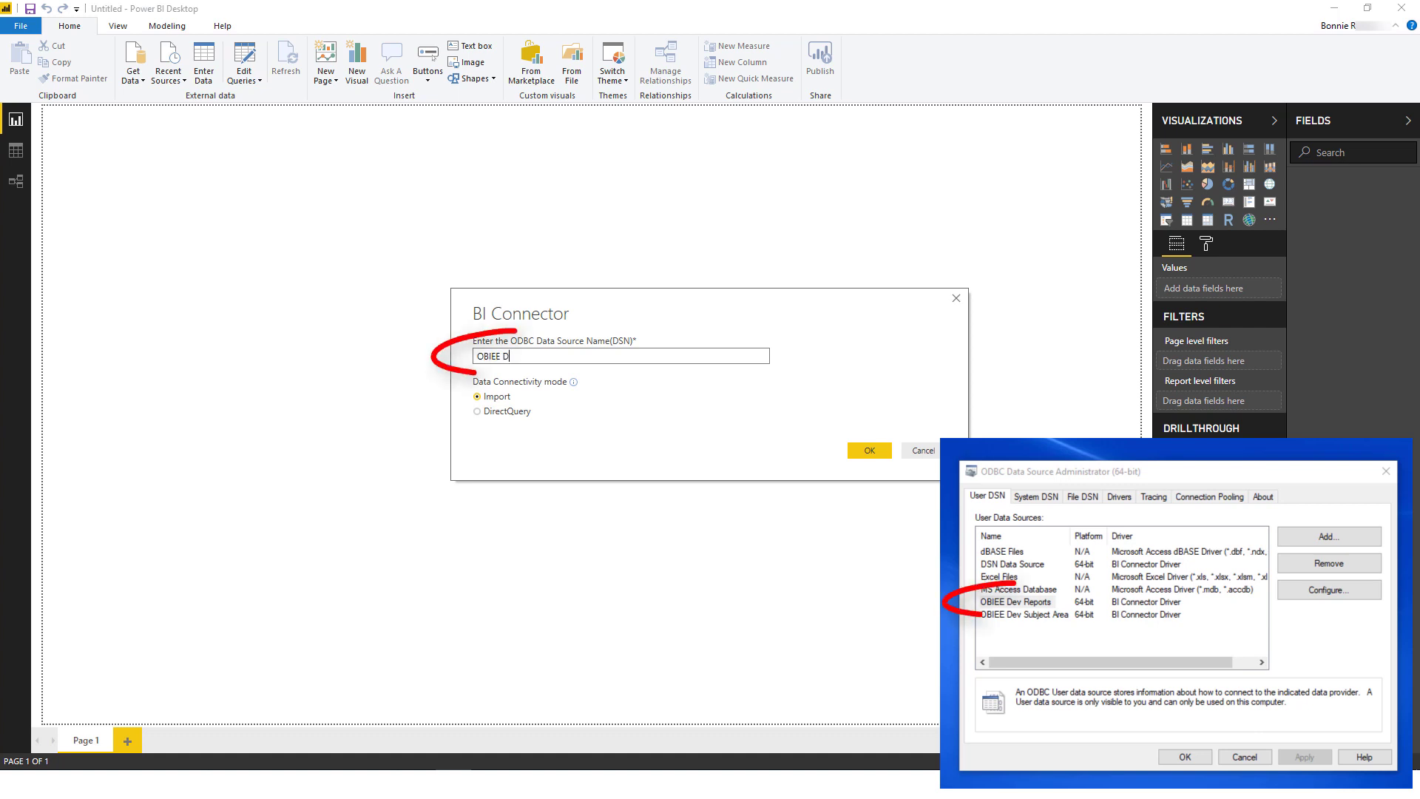
text(Dev Reports)
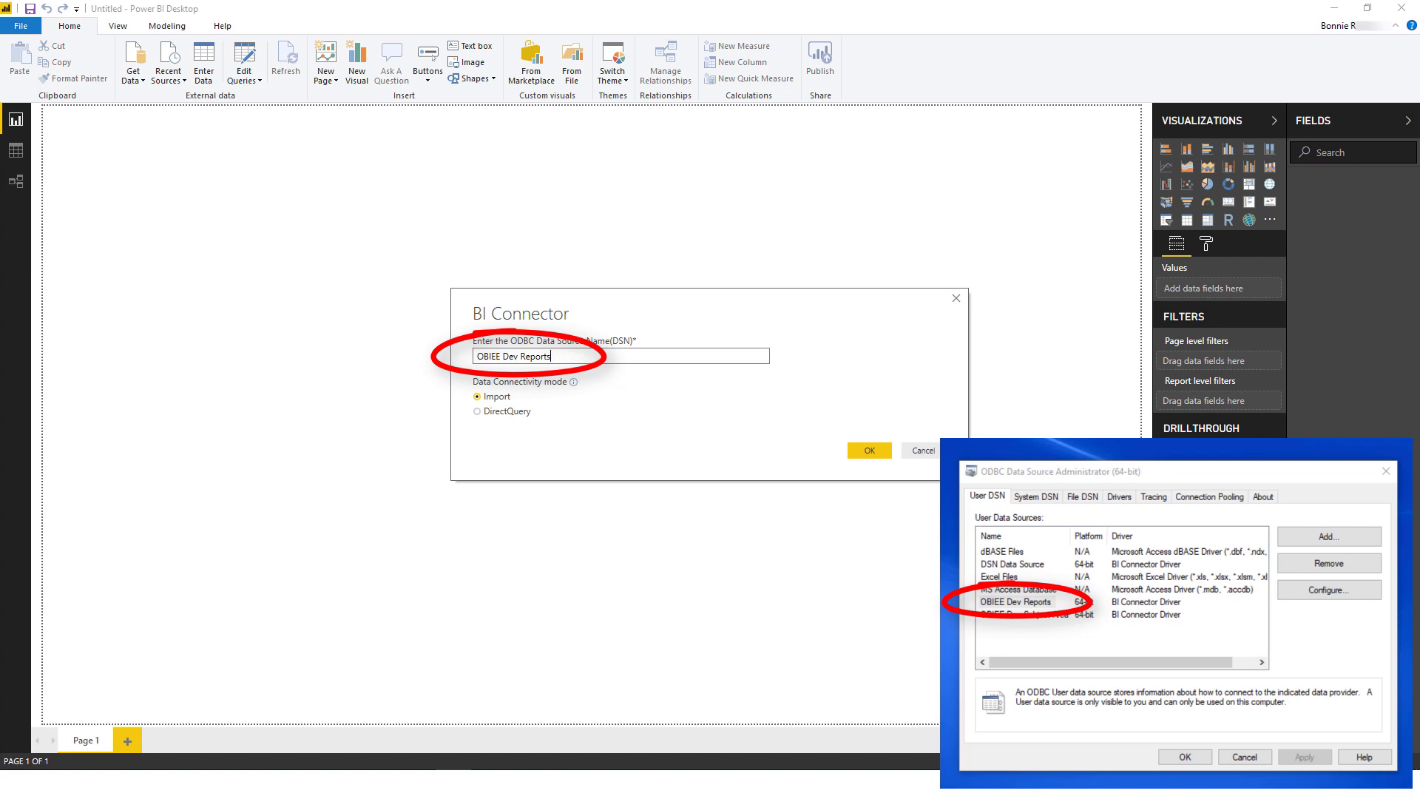
click(491, 412)
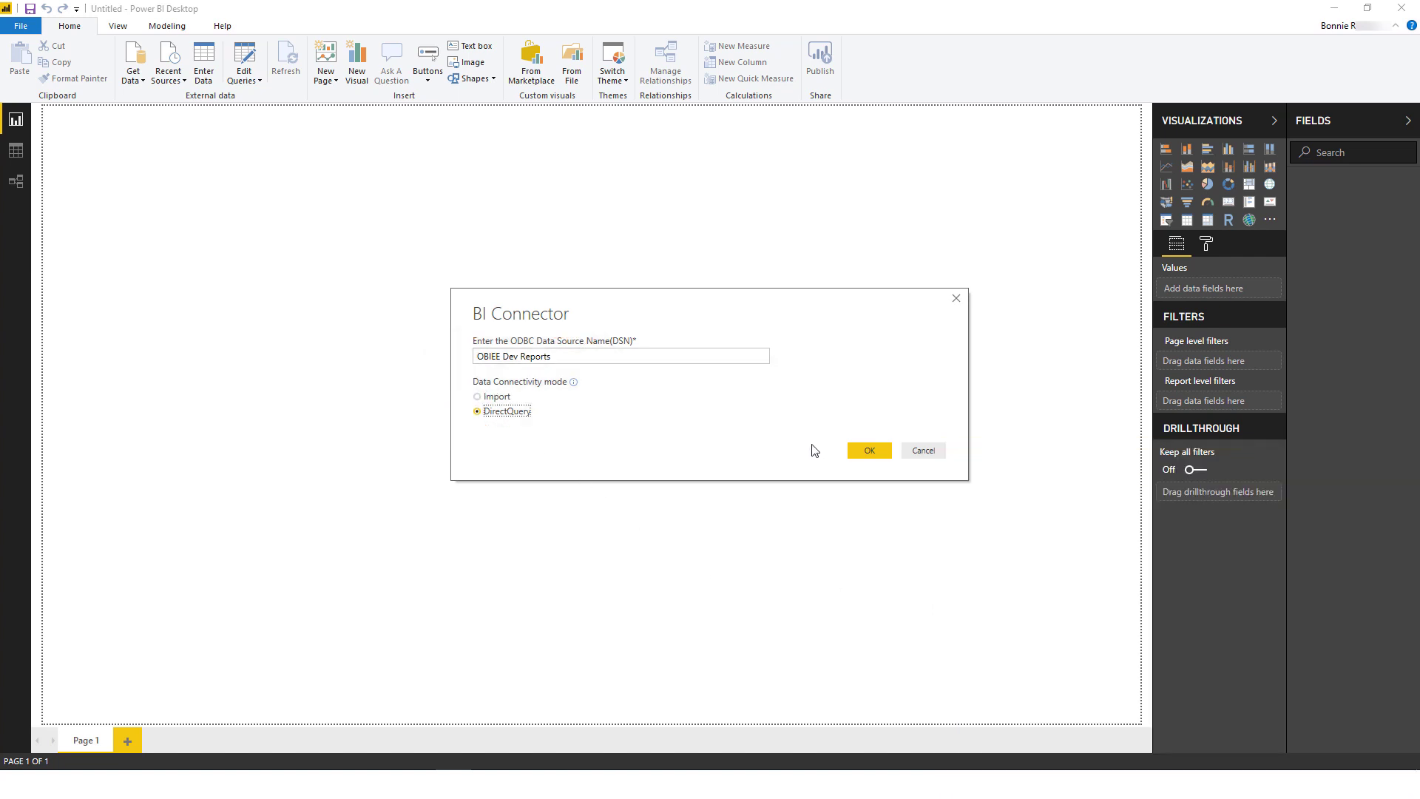
click(860, 456)
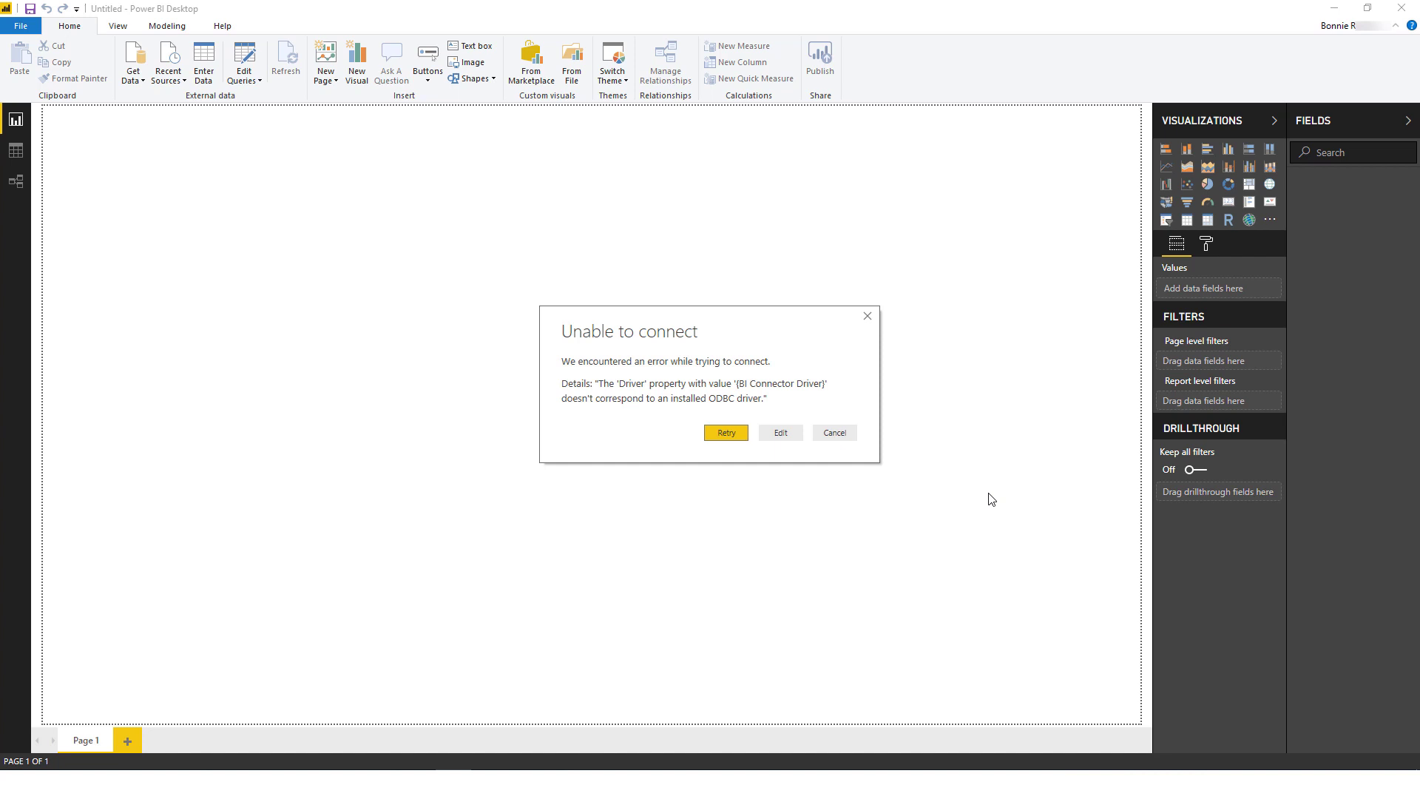
key(Escape)
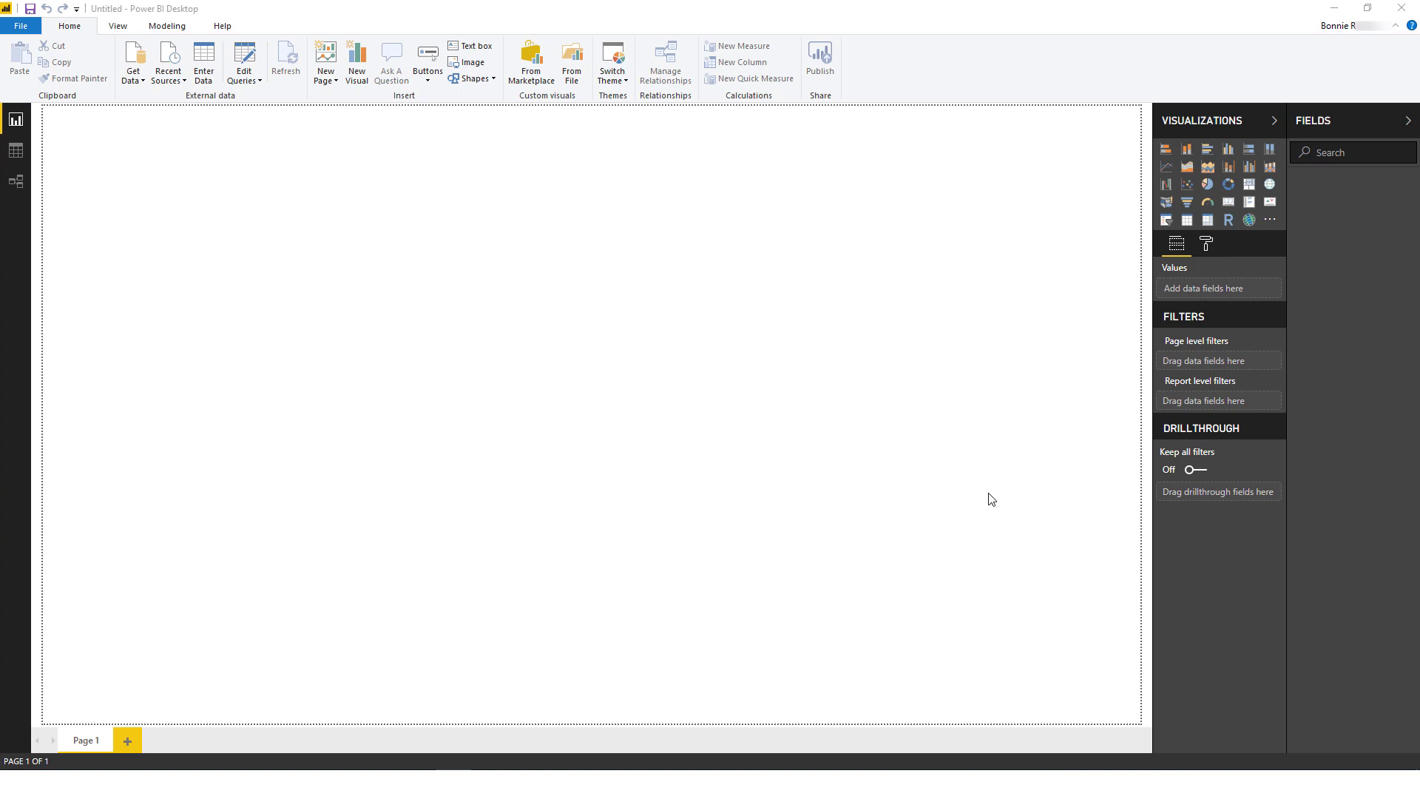
Sign in to OBIEE Dev Reports with the user name and password.
text(ob)
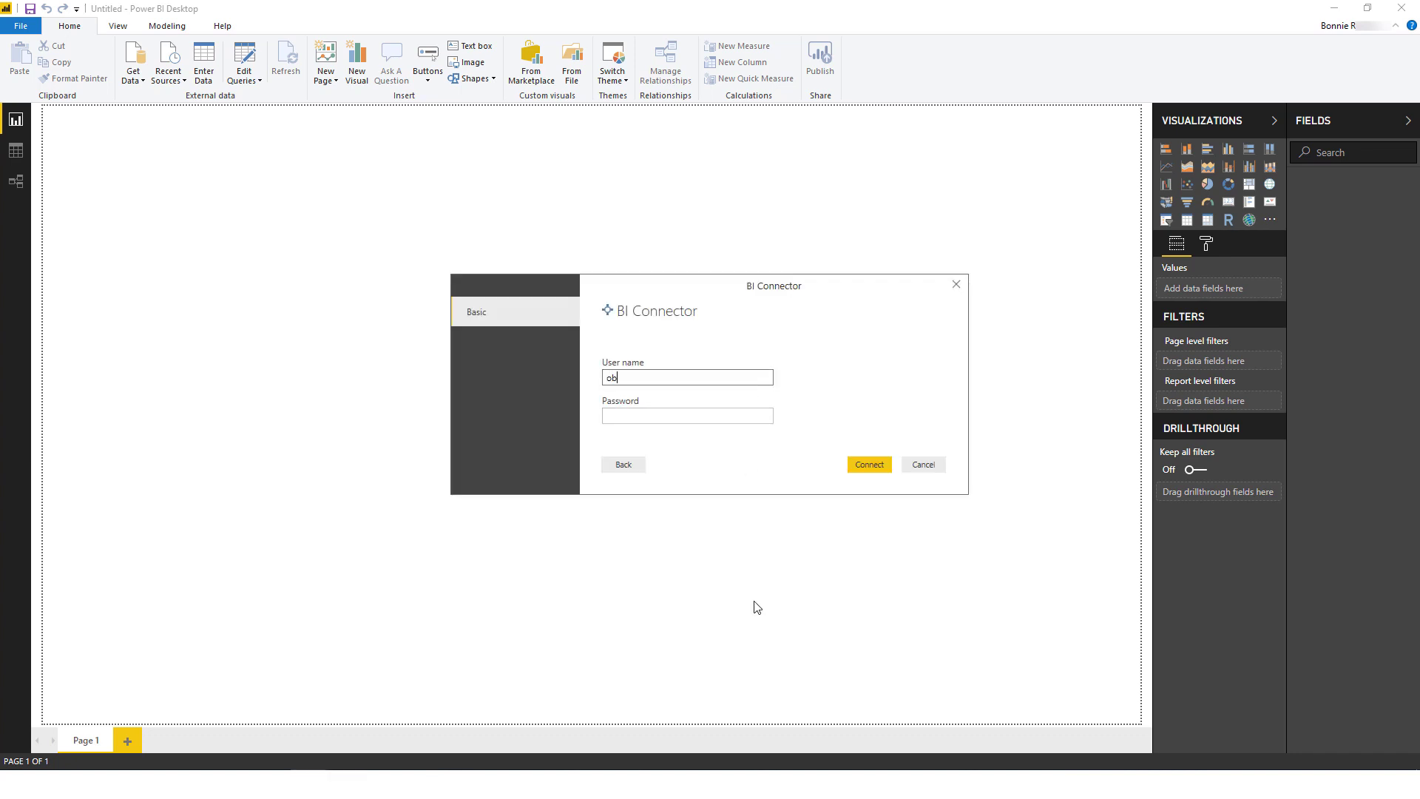
text(ieetest)
key(Tab)
text(***)
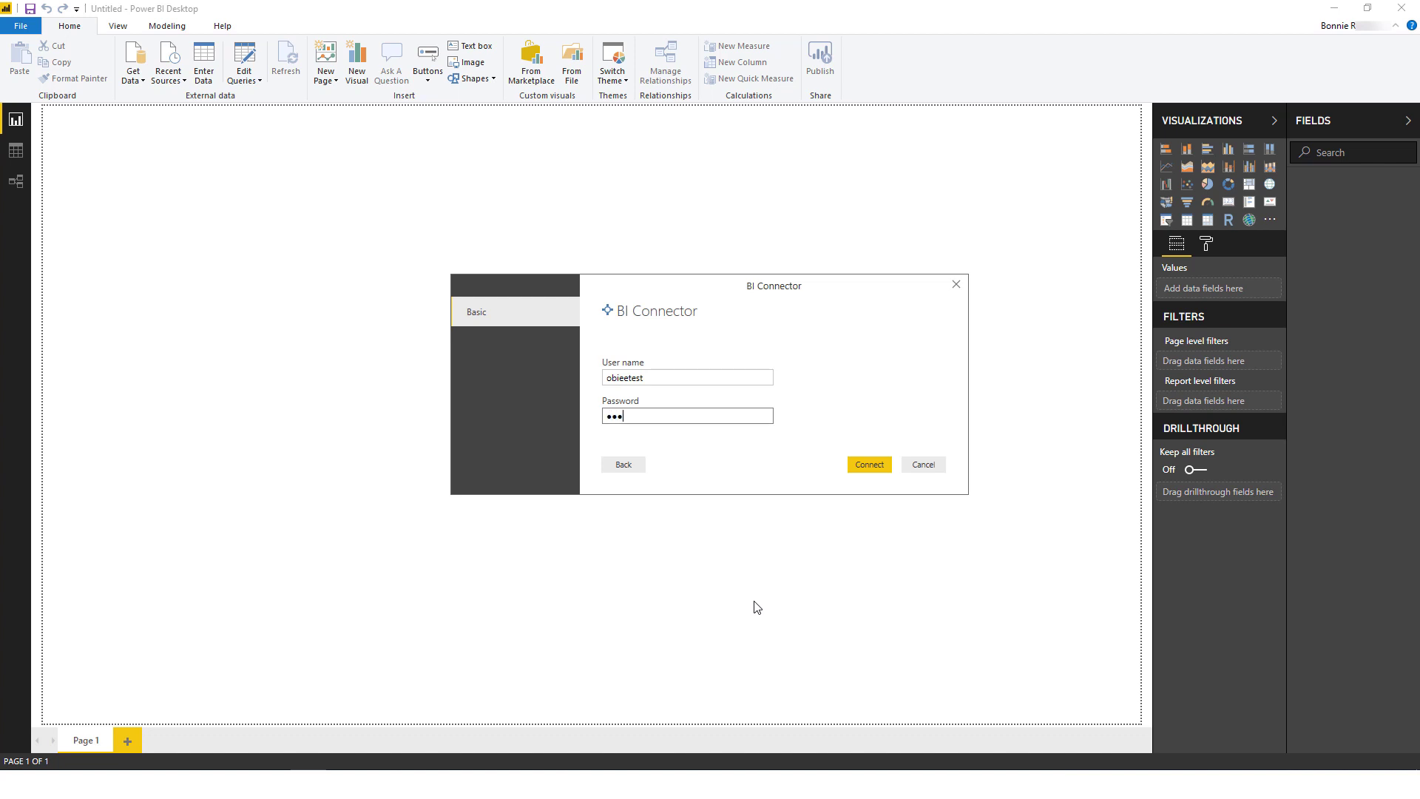
text(********)
click(879, 469)
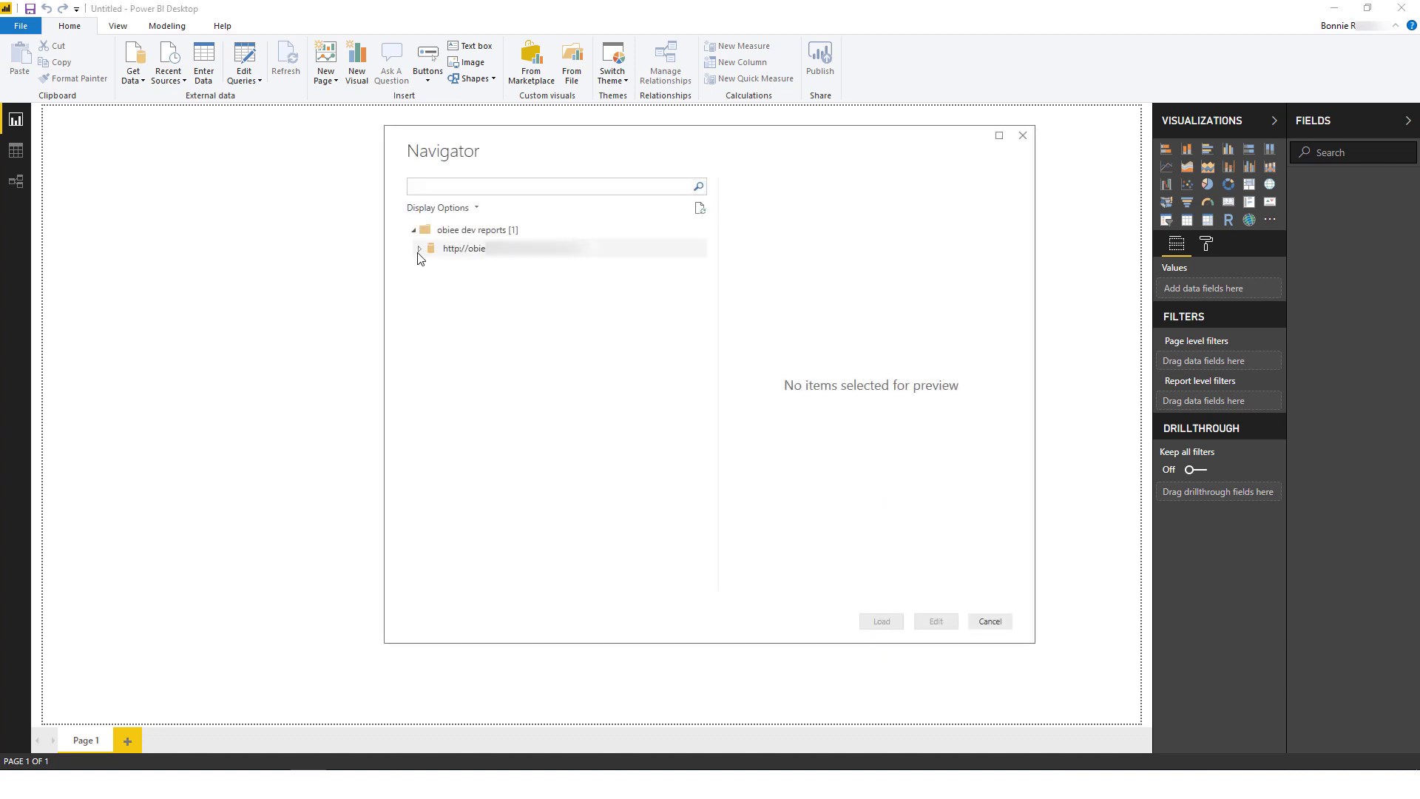
Select the European Orders table in the Navigator and load it.
click(419, 249)
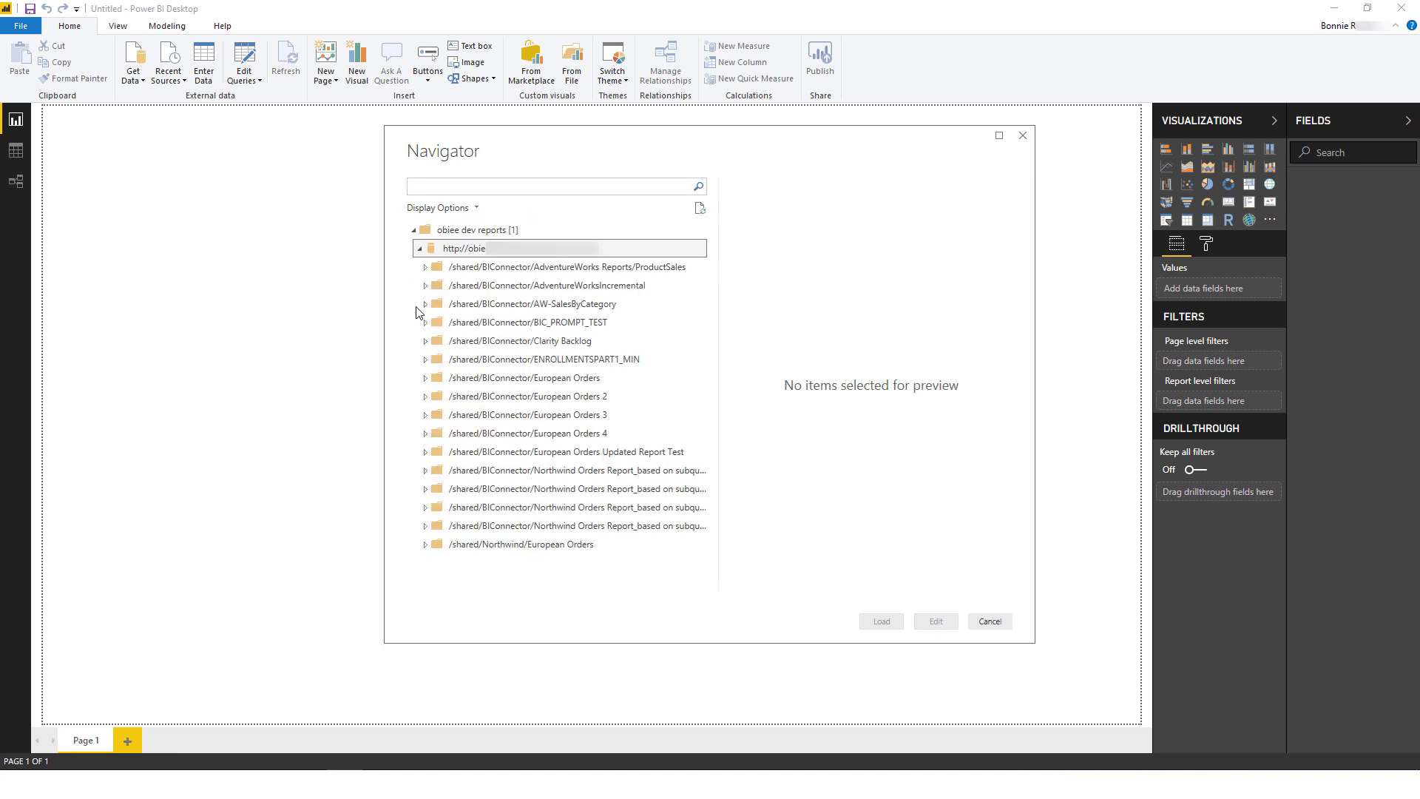
click(426, 379)
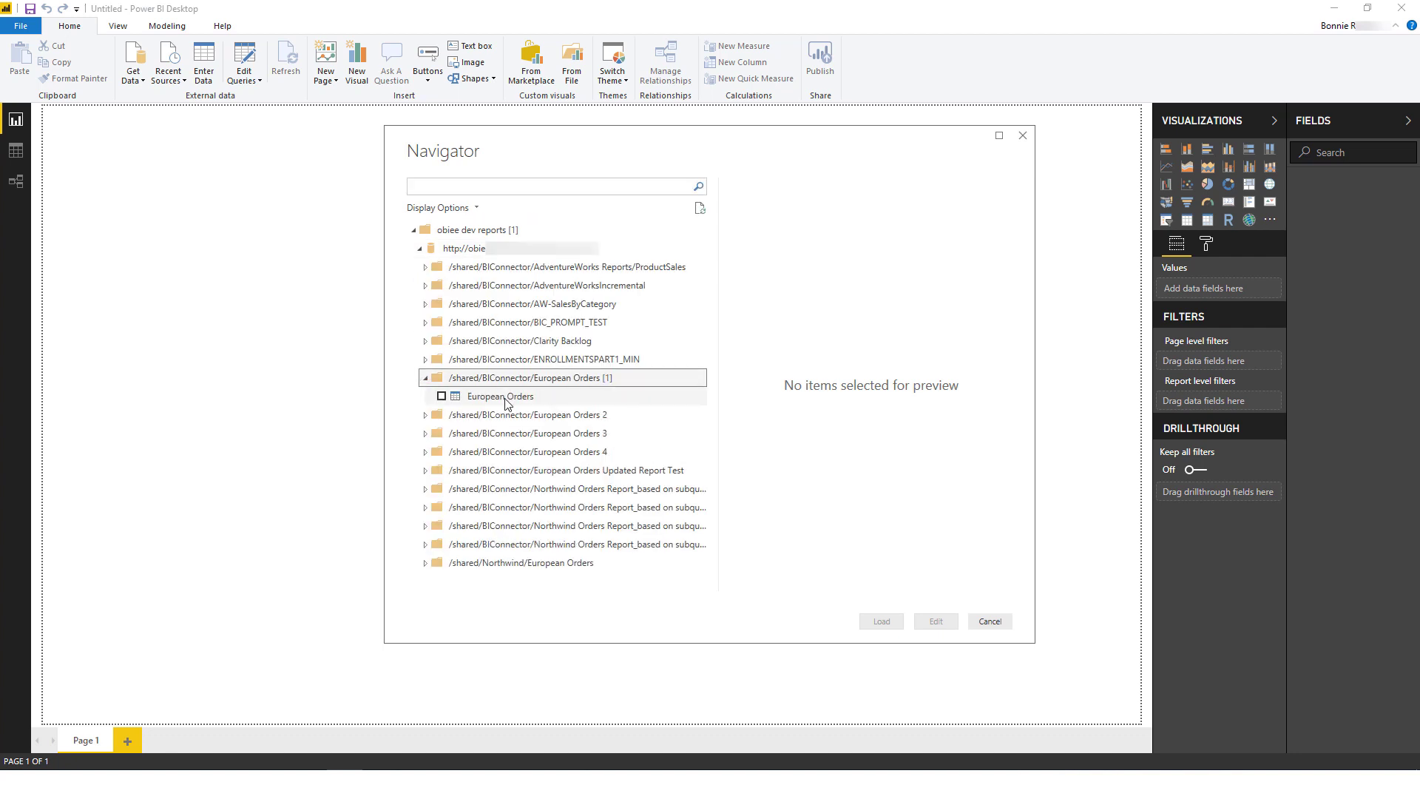
click(519, 403)
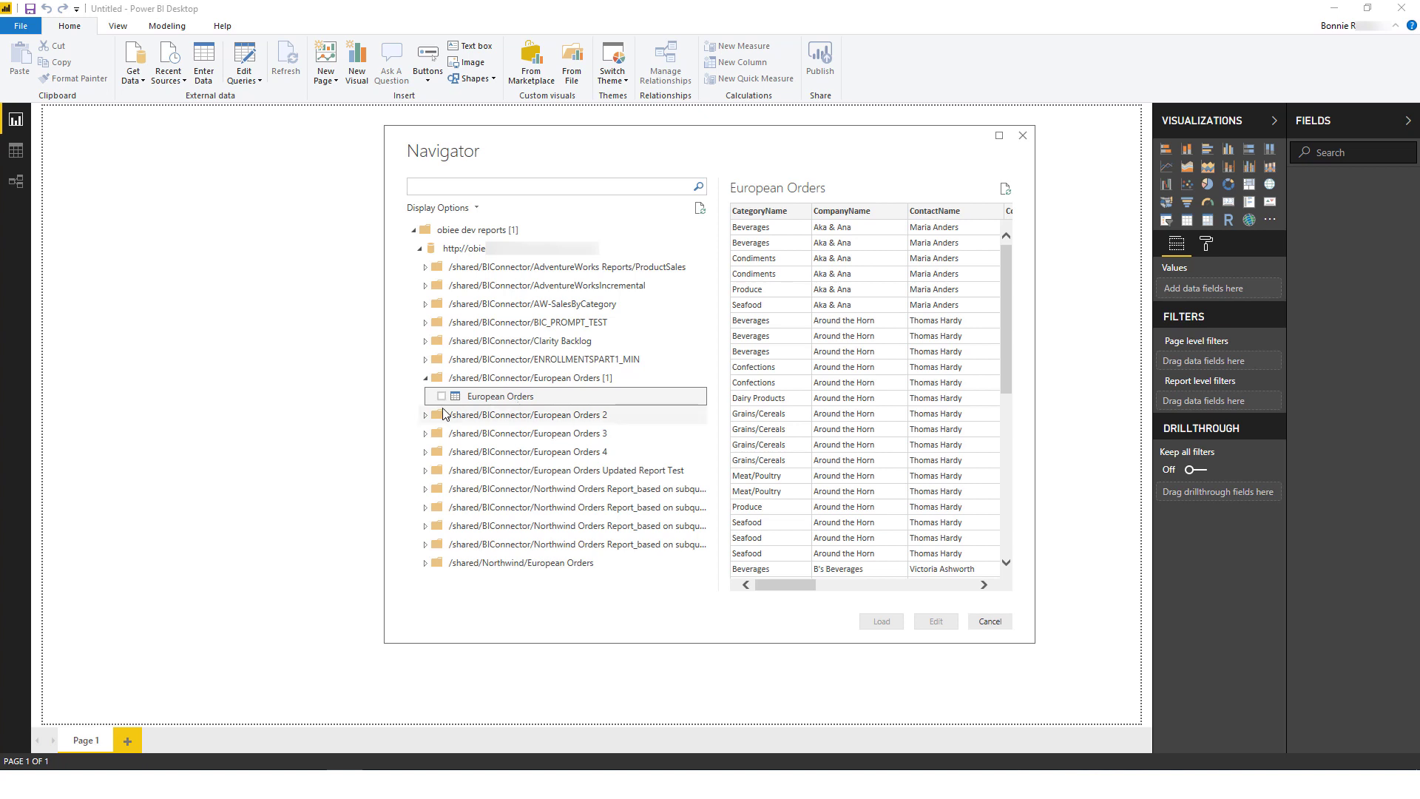
click(441, 397)
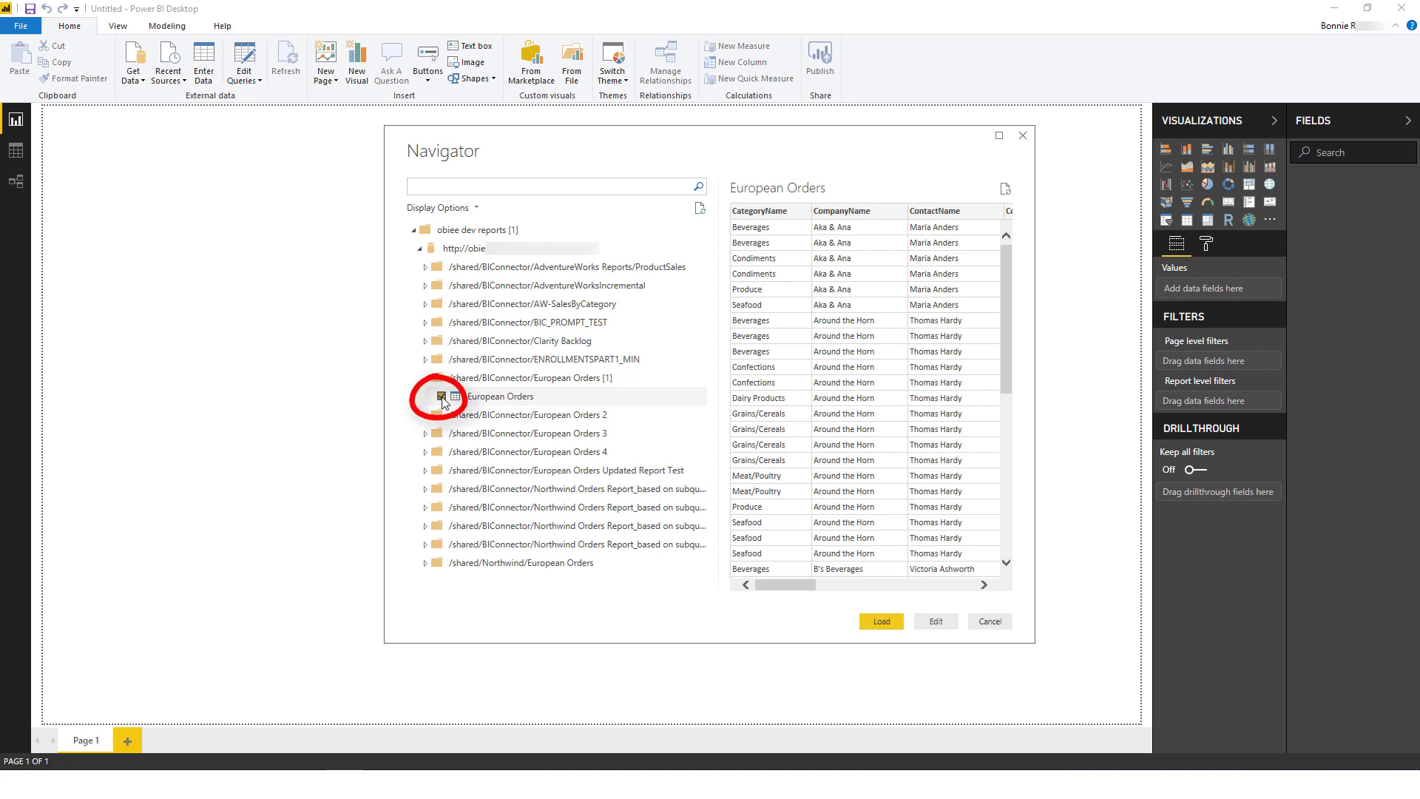
click(871, 625)
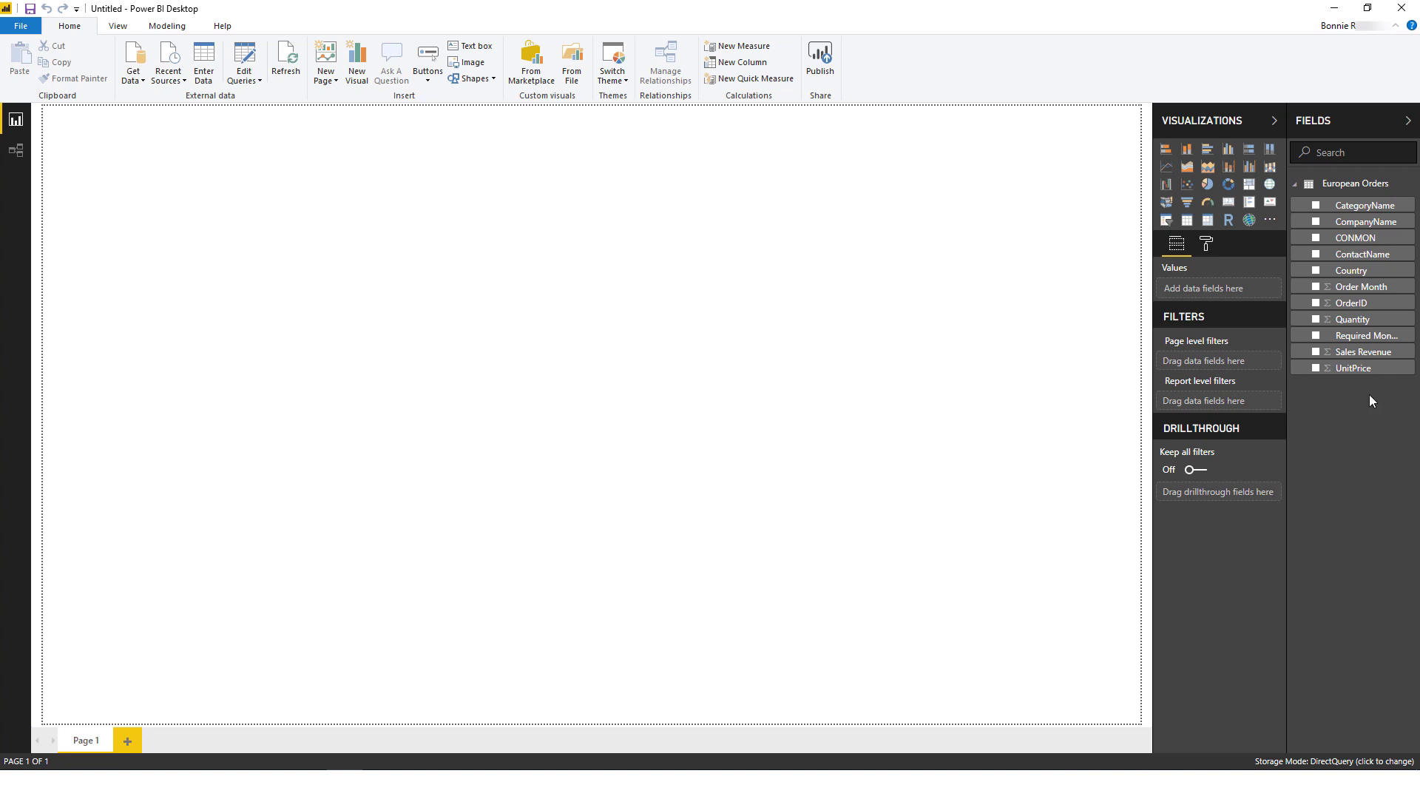
Add report-level filters keeping Country = Germany and CONMON = Apr 1997.
drag(1355, 275, 1236, 403)
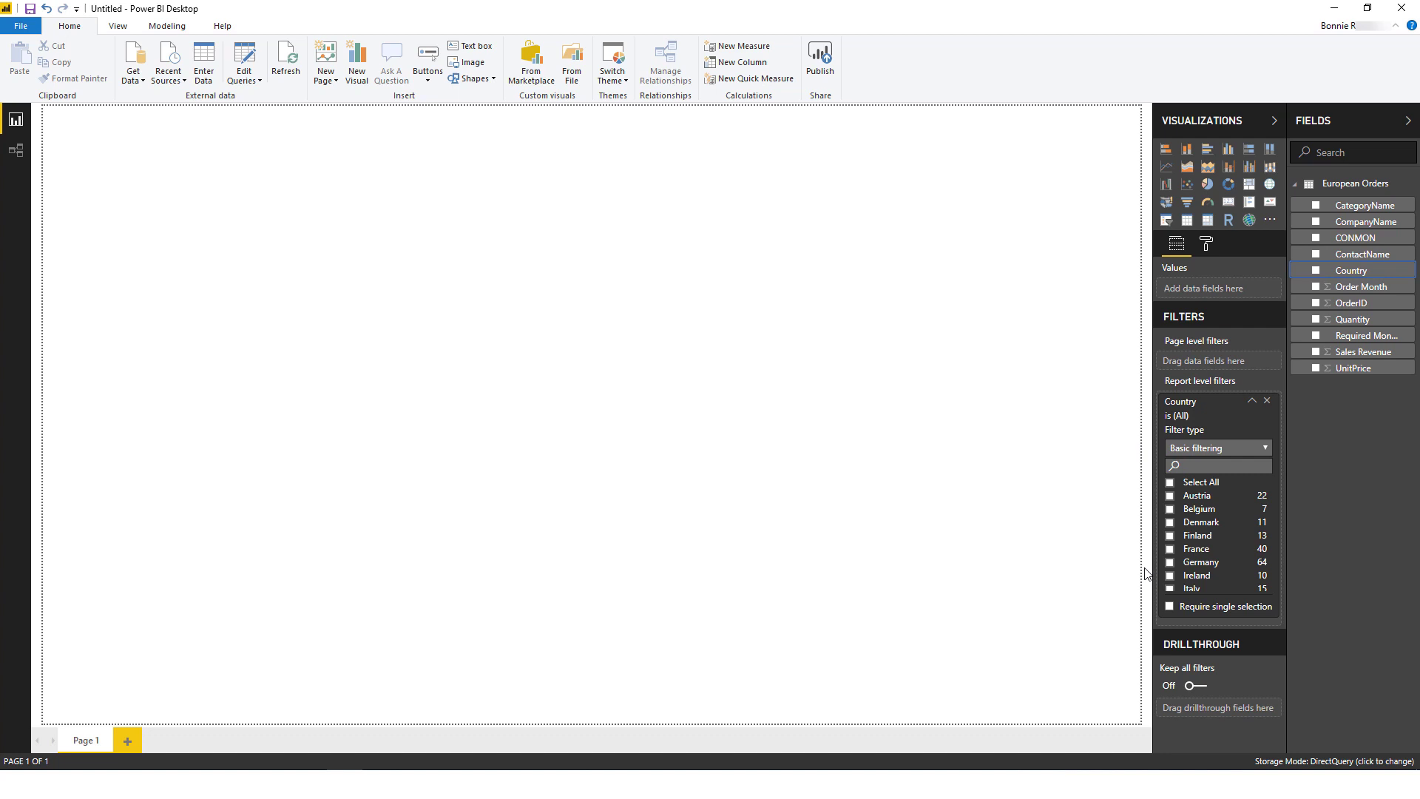
click(1171, 562)
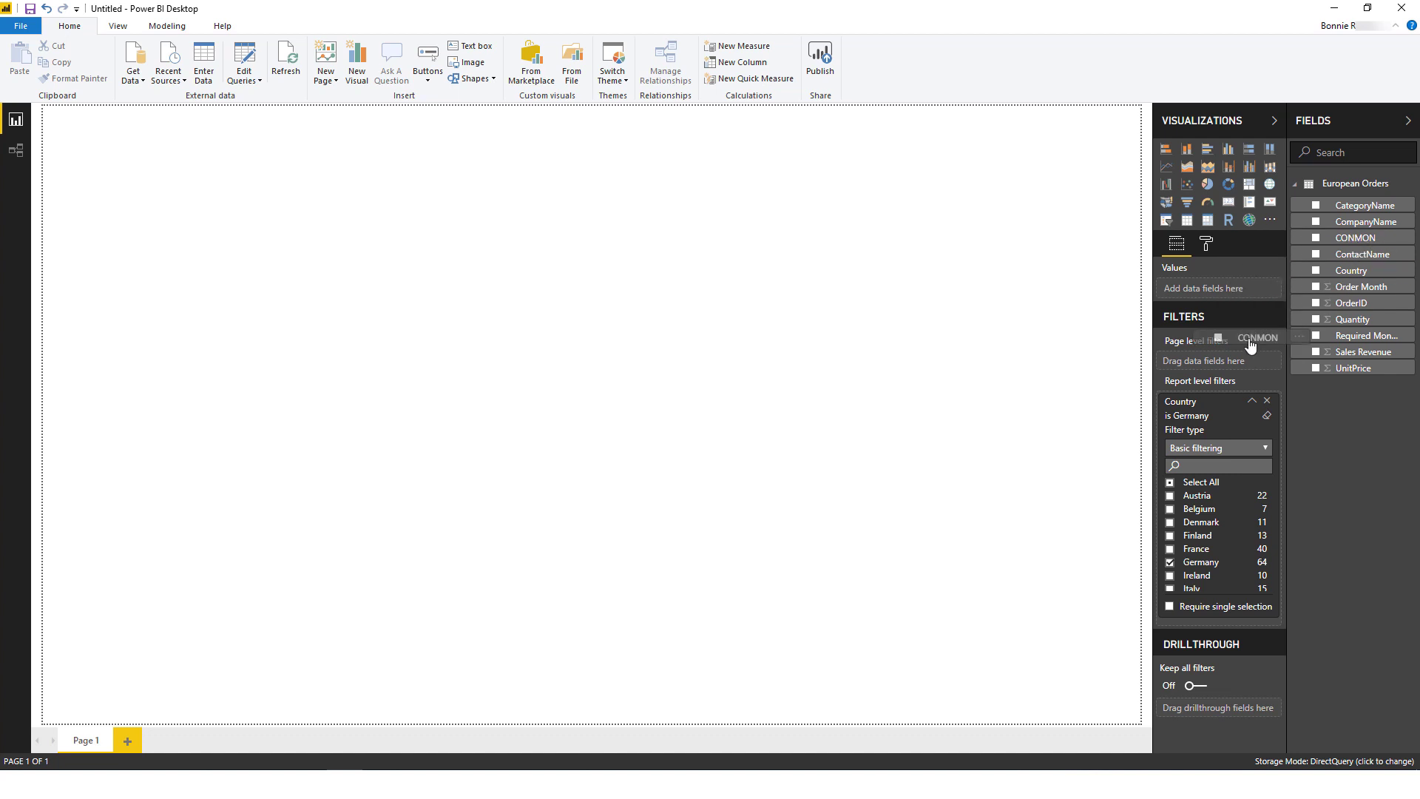
drag(1249, 344, 1217, 422)
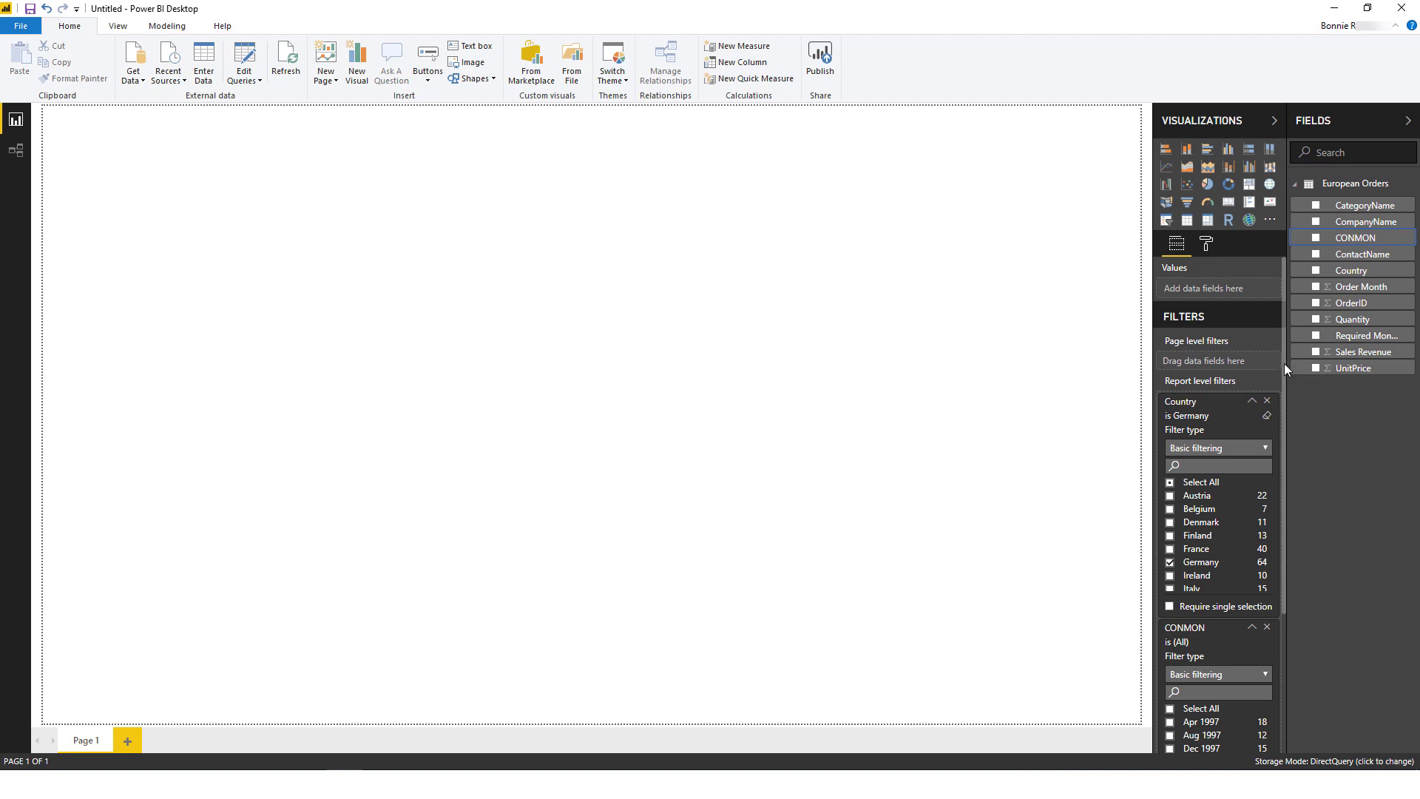
drag(1284, 363, 1283, 525)
click(1169, 529)
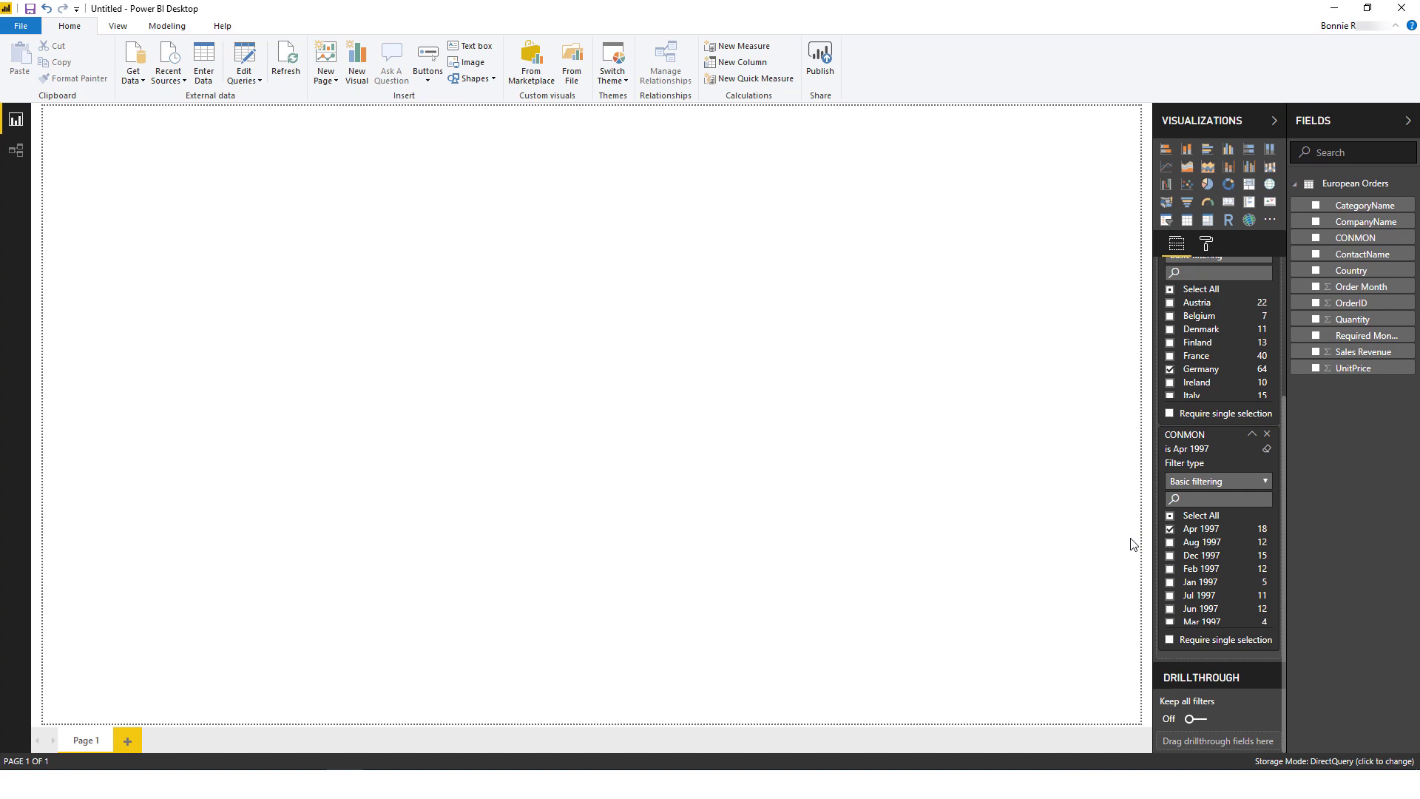
Build a table with CategoryName, ContactName, Quantity, Sales Revenue, Country and CONMON.
drag(1393, 211, 1061, 585)
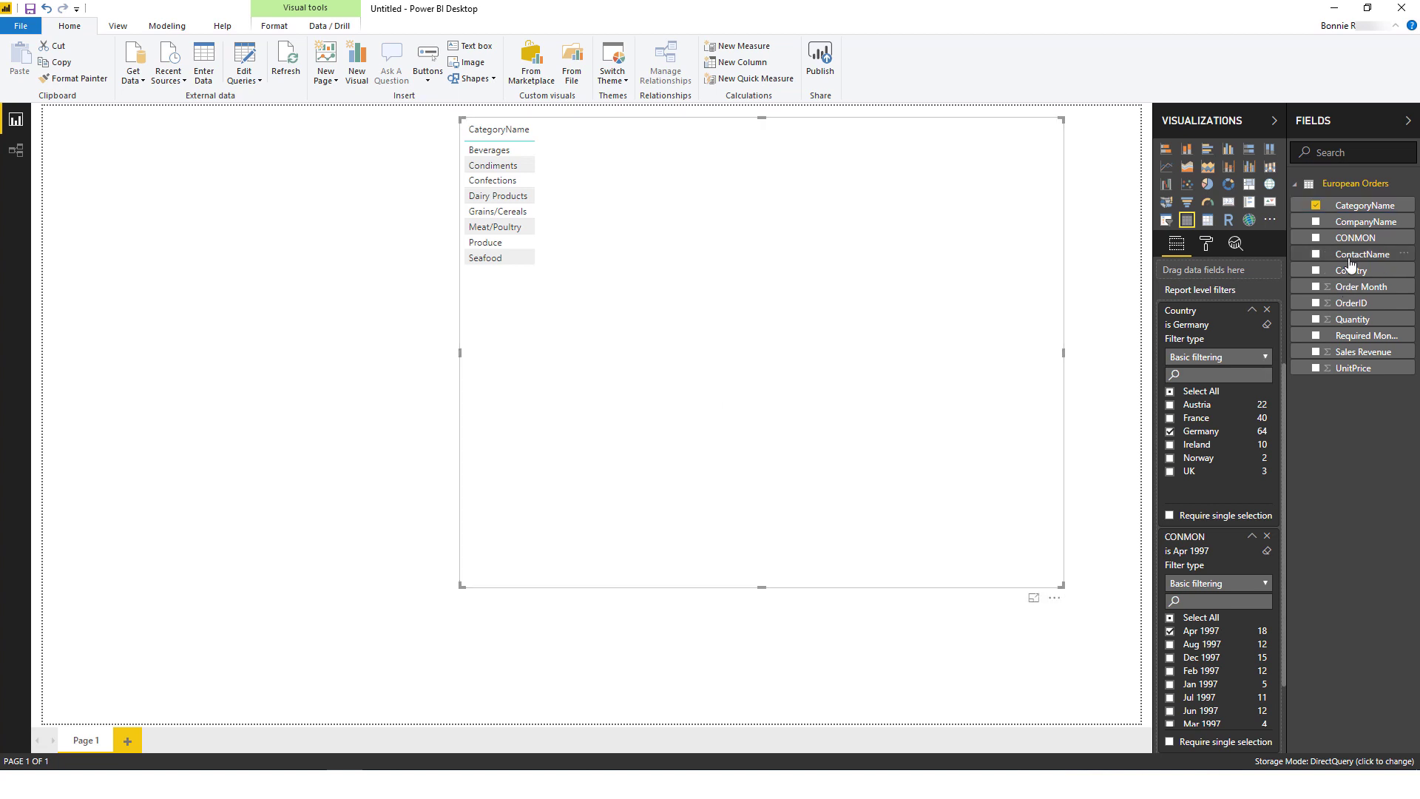
drag(1350, 263, 768, 246)
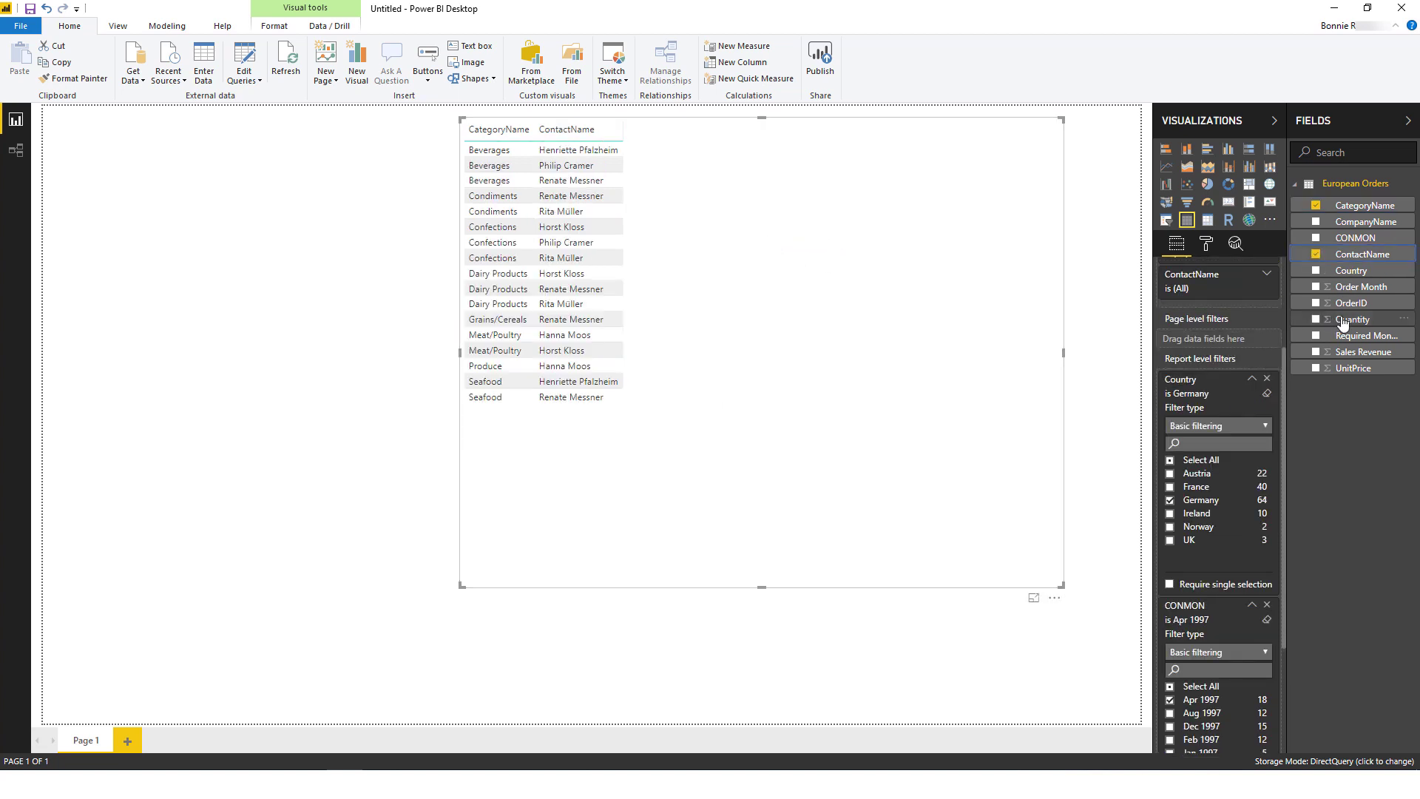
drag(1350, 319, 803, 222)
drag(1348, 353, 935, 381)
drag(1350, 270, 850, 201)
drag(1338, 243, 946, 198)
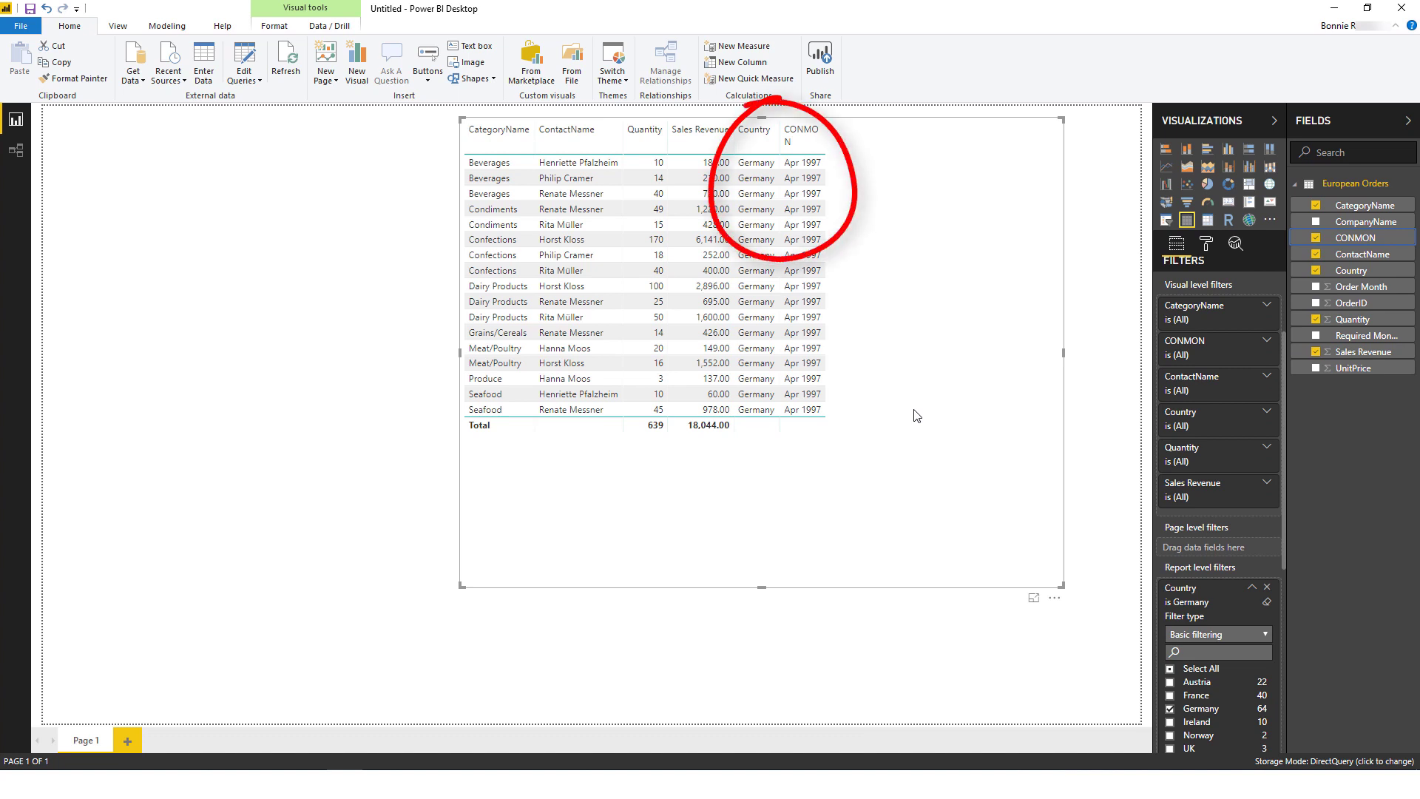
Remove the CONMON and Country fields, then switch the visual to stacked bar and then treemap.
click(1315, 237)
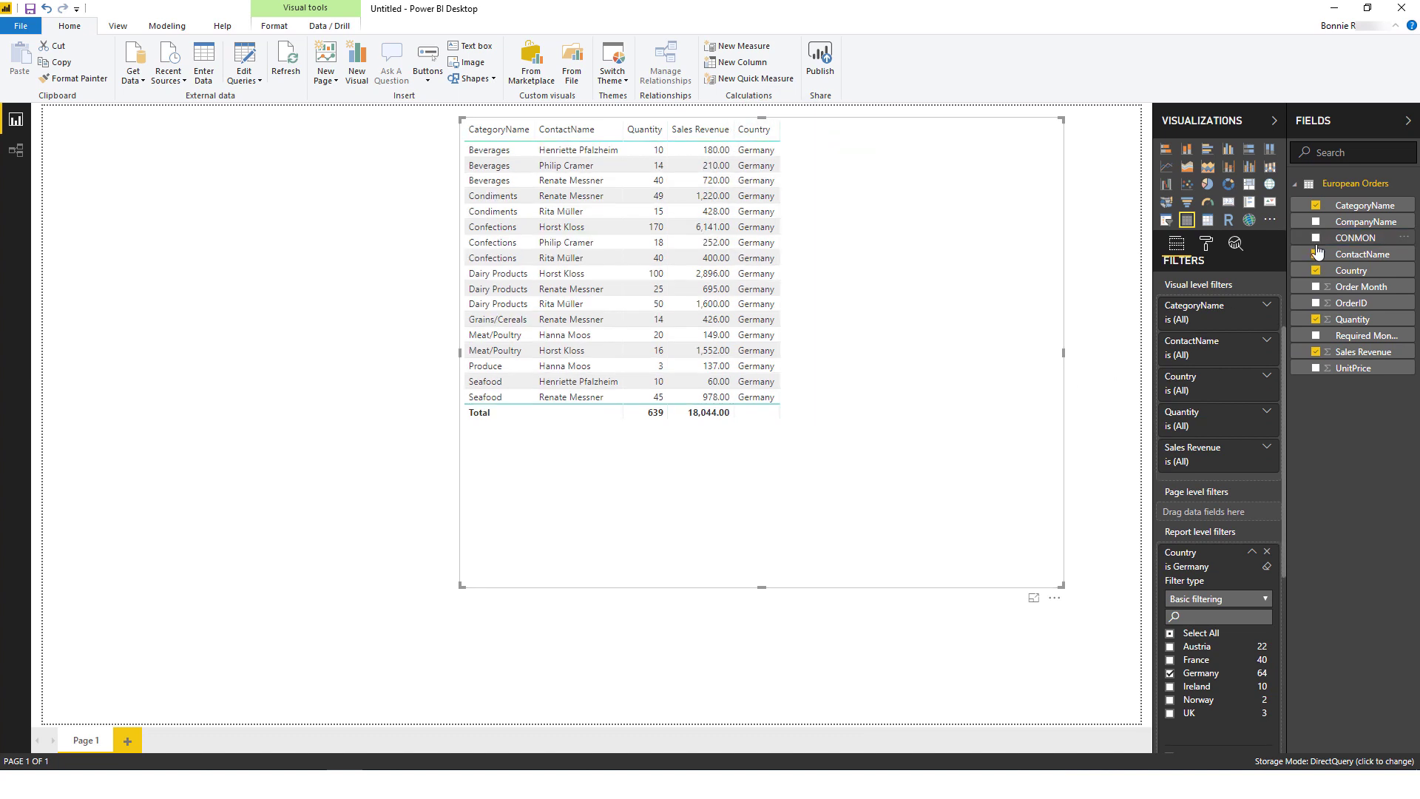
click(1316, 270)
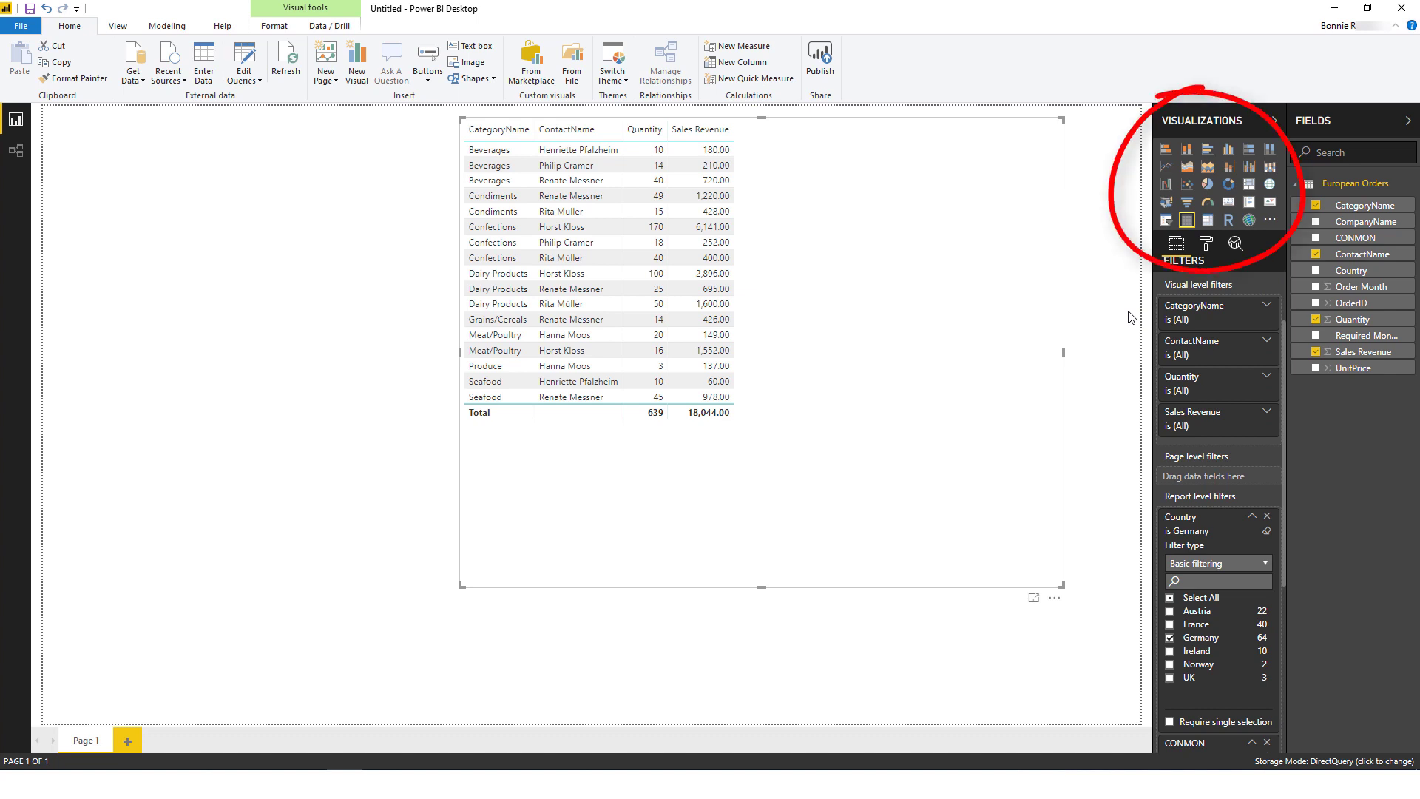
click(1166, 151)
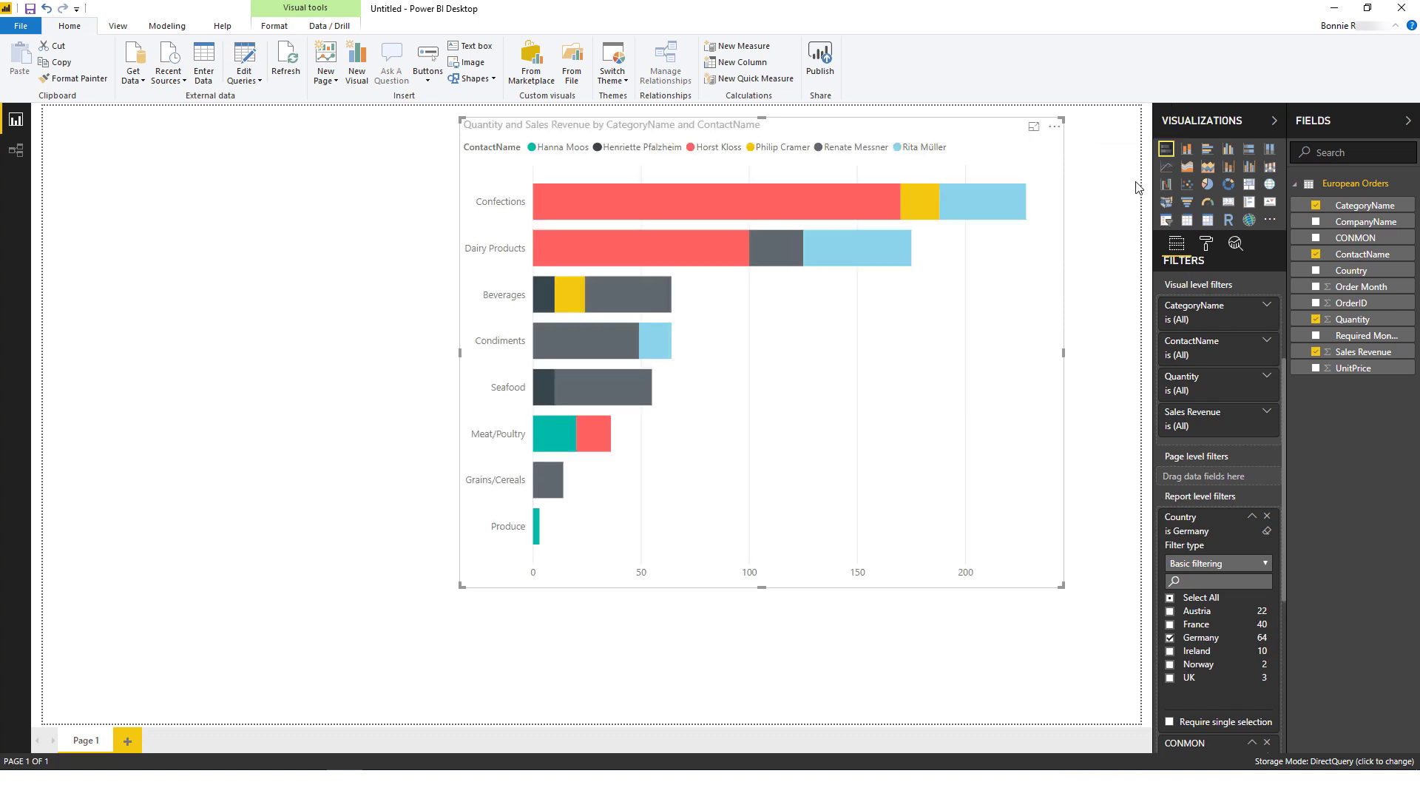
click(1248, 184)
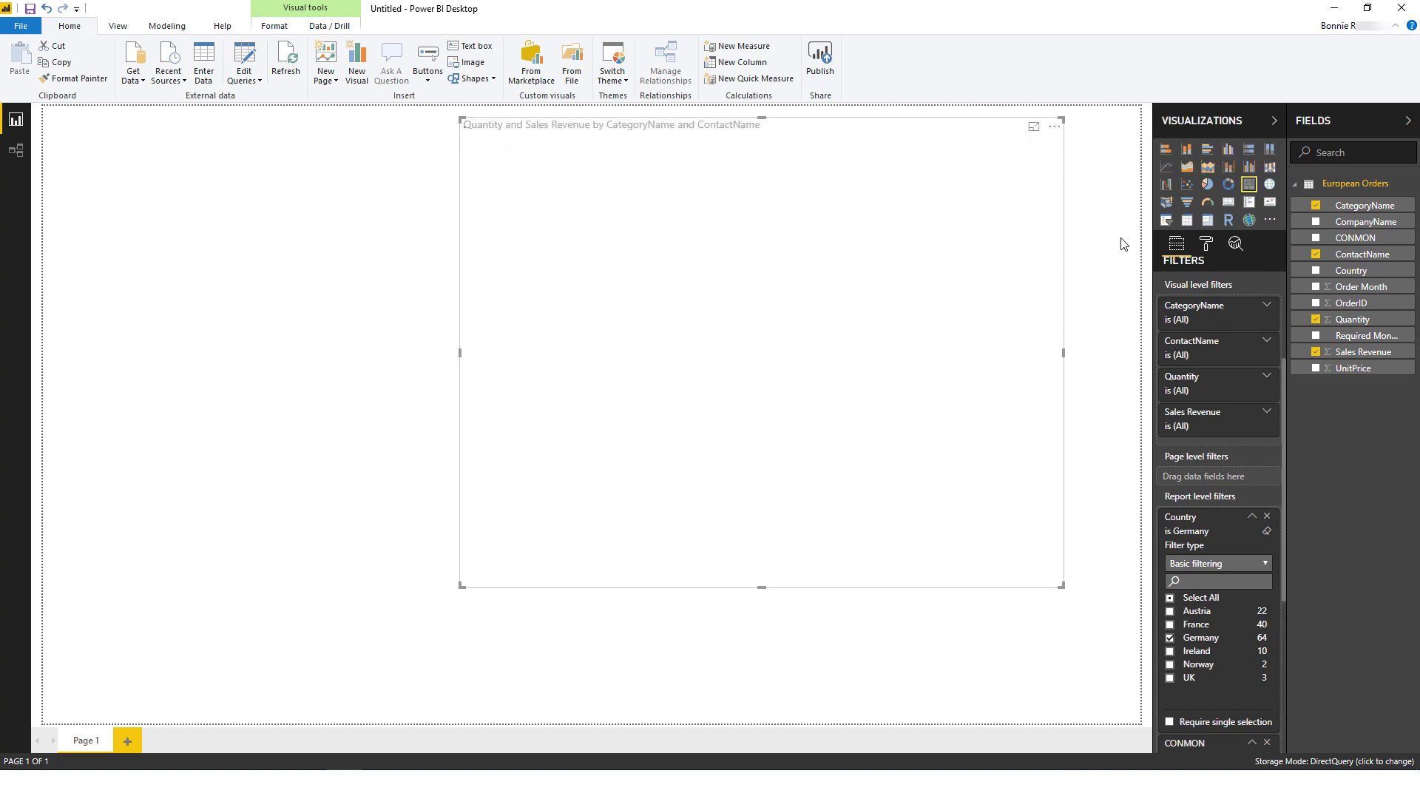